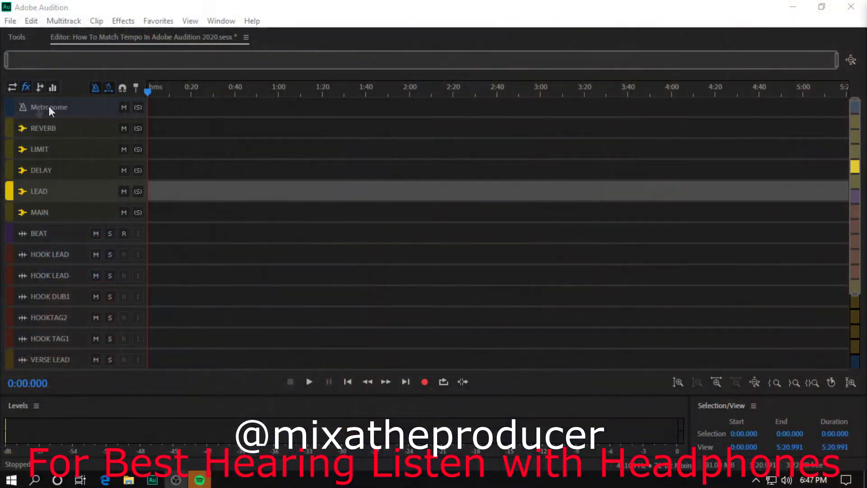
Enlarge the track heights so volume, pan and effects controls show on each track.
key("alt+equal")
key("alt+equal")
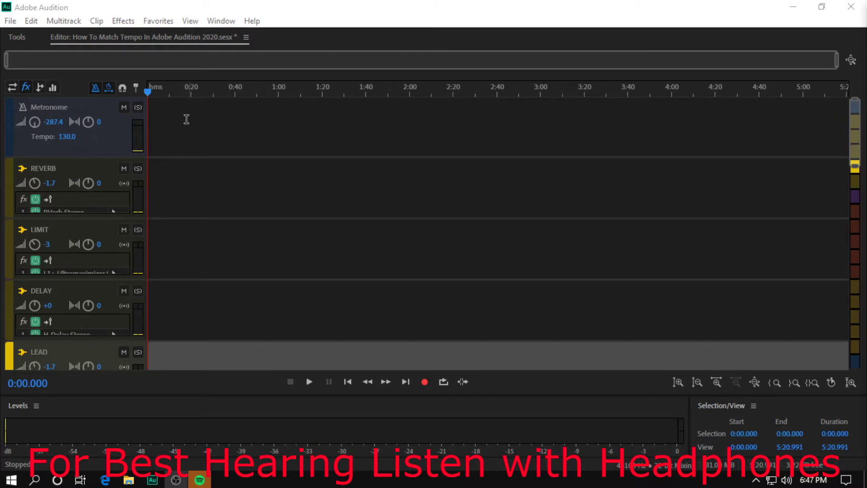
Switch the metronome off, shrink the tracks to compact rows, and bring up File Explorer.
left_click(96, 87)
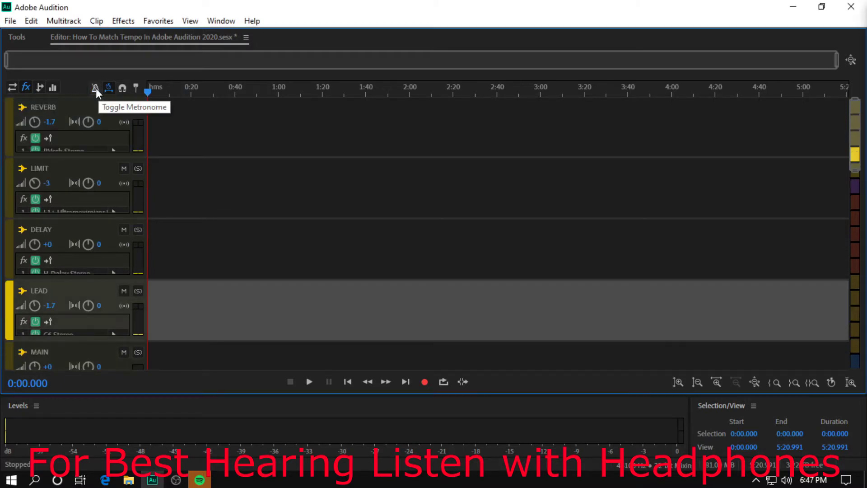
left_click(96, 88)
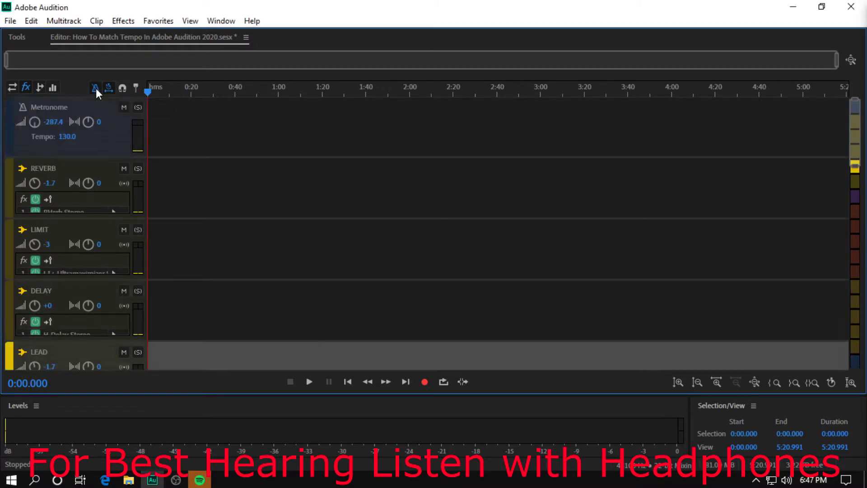
left_click(96, 88)
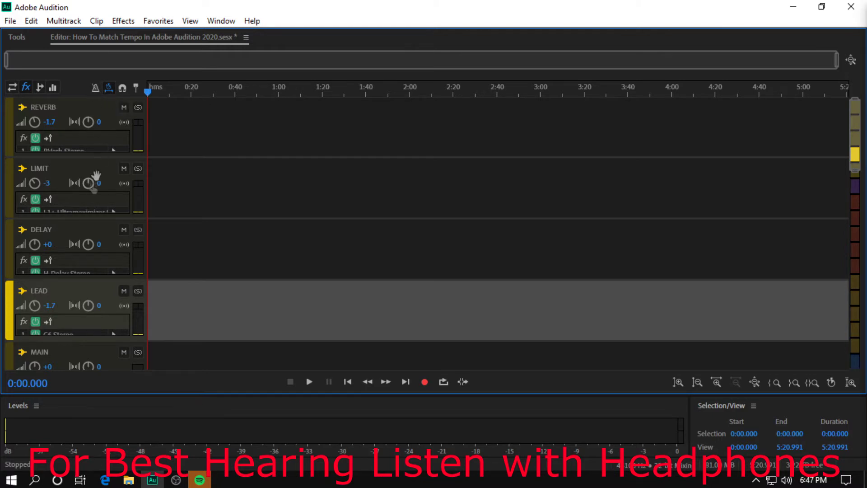
scroll(115, 147, "down", 3)
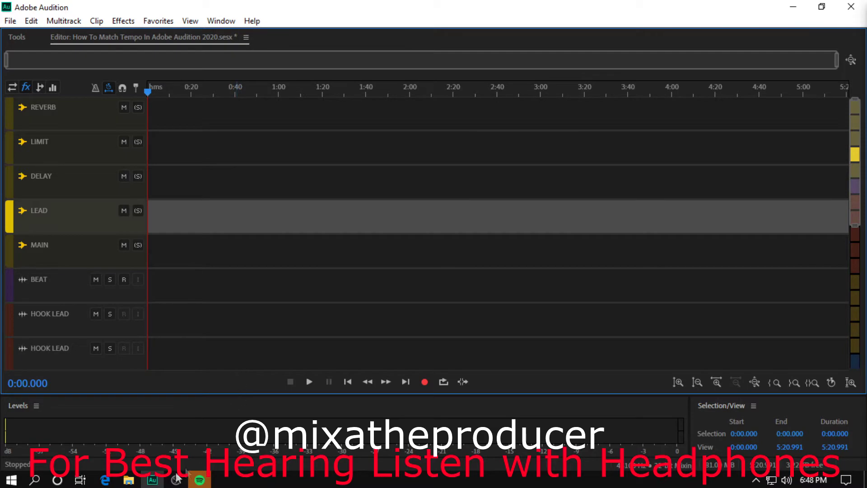
left_click(134, 482)
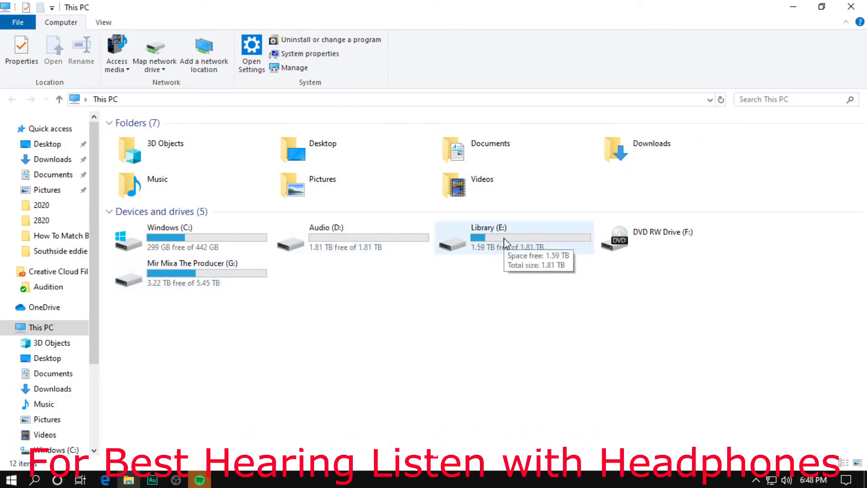
Browse G: > exclusive beats > 2018 > TRAP GIRL, select 6818-1.mp3, and restore the window smaller.
double_click(202, 273)
scroll(197, 290, "down", 20)
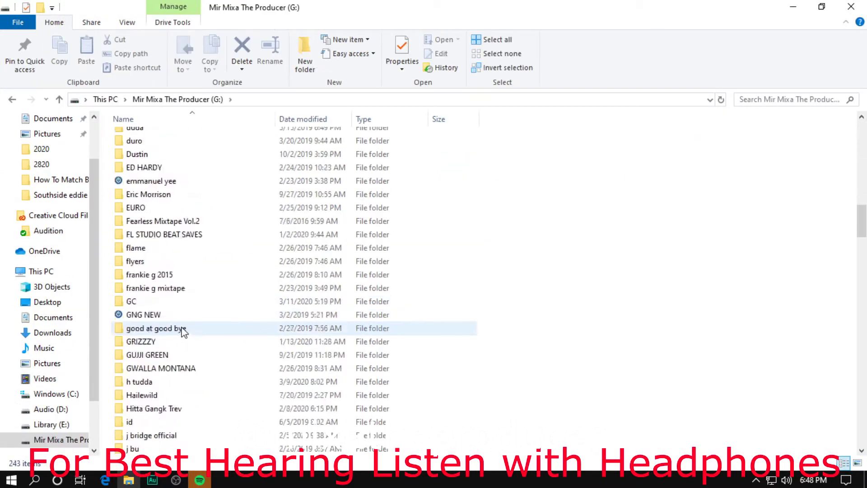
scroll(189, 344, "down", 1)
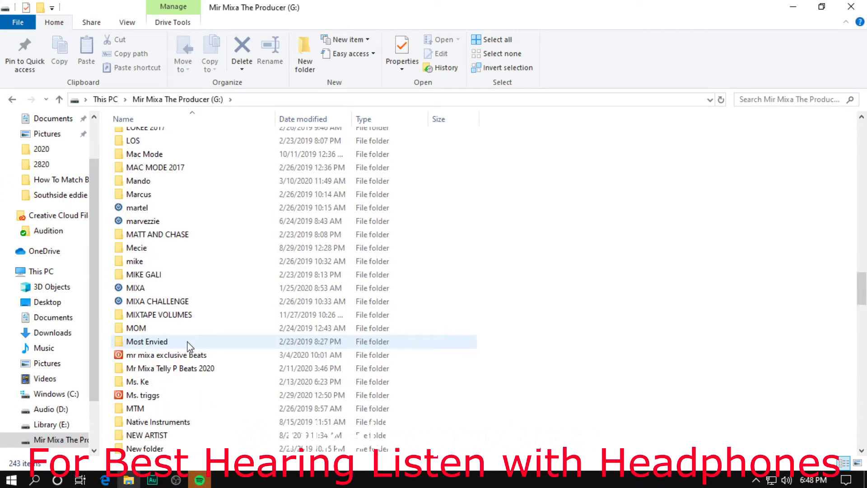
double_click(199, 355)
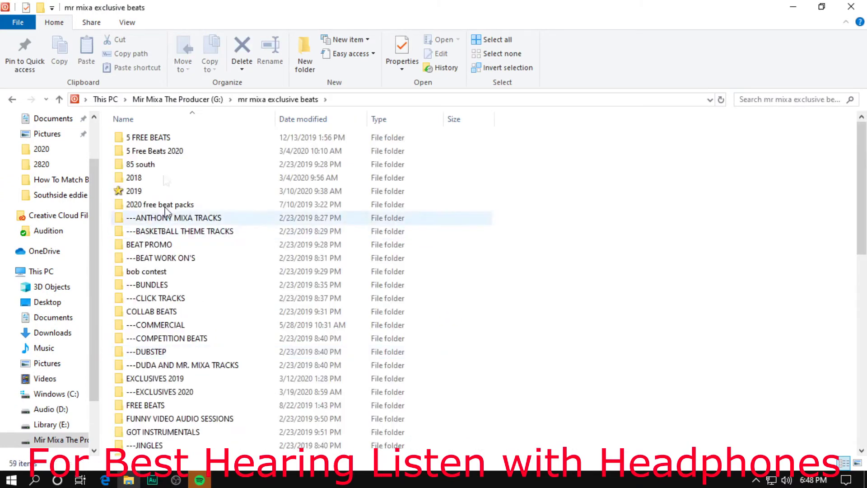
double_click(175, 179)
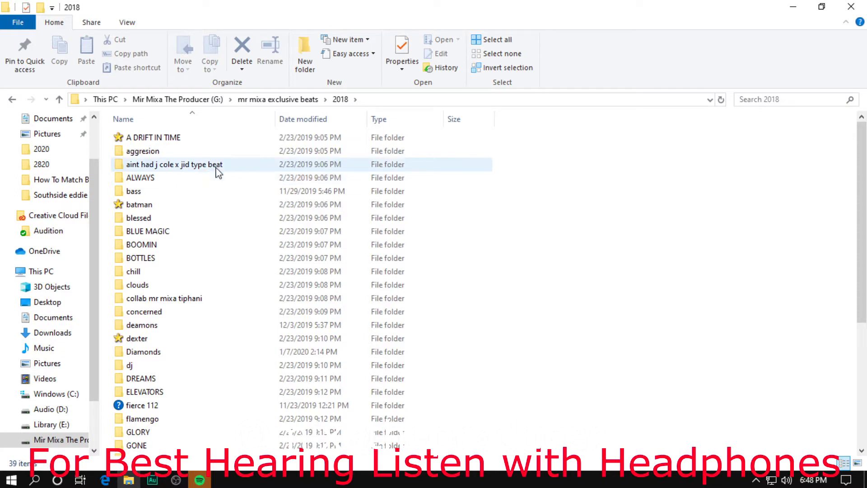
scroll(206, 395, "down", 5)
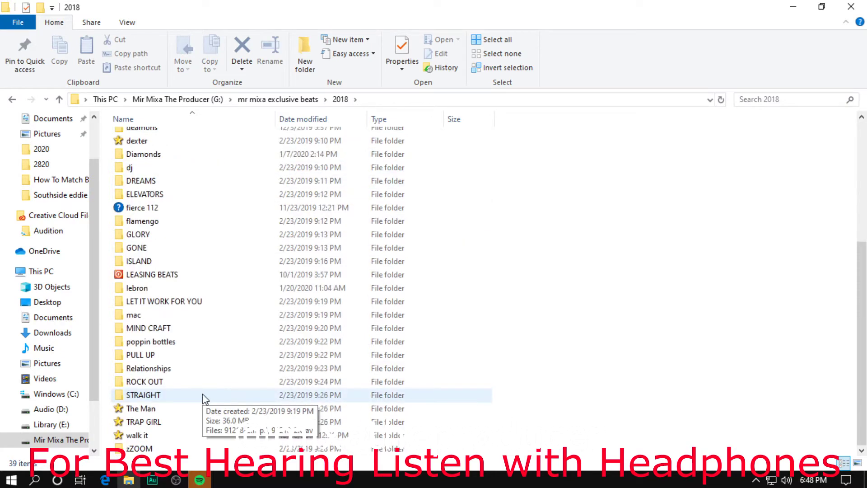
double_click(212, 424)
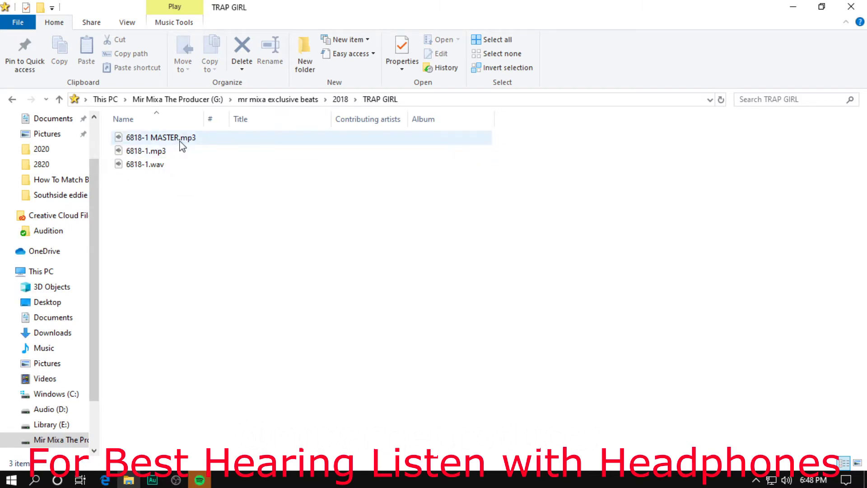
left_click(147, 152)
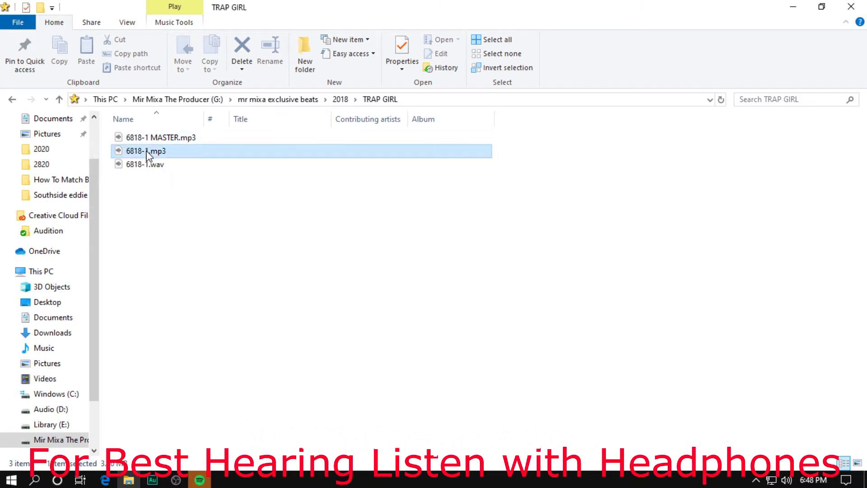
double_click(498, 7)
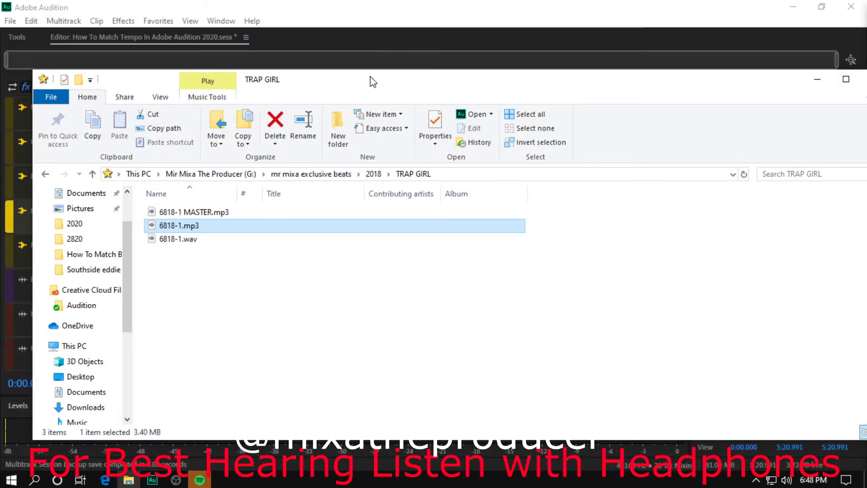
Drop 6818-1.mp3 onto the BEAT track at 0:00 and zoom into its silent start.
left_click(817, 79)
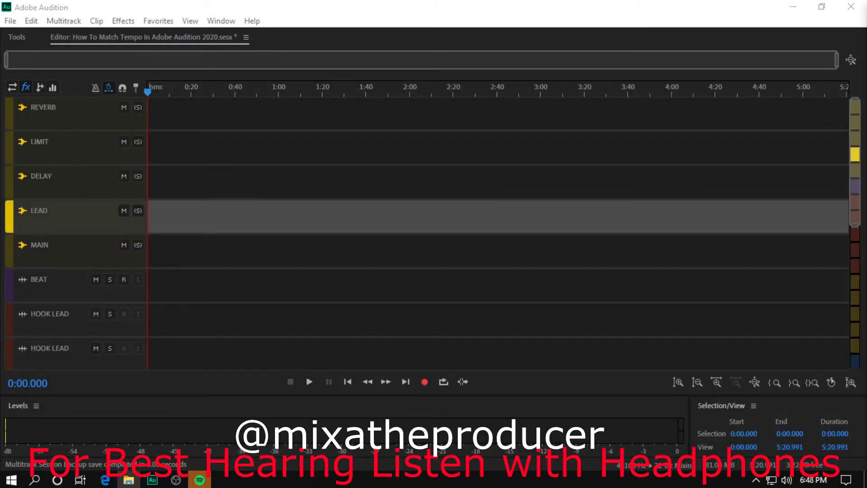
left_click_drag(207, 264, 134, 284)
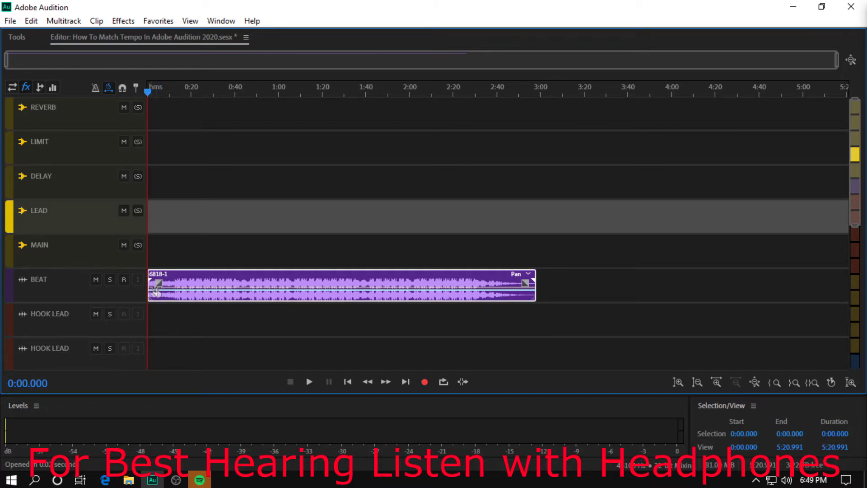
key("equal")
key("equal")
key("equal")
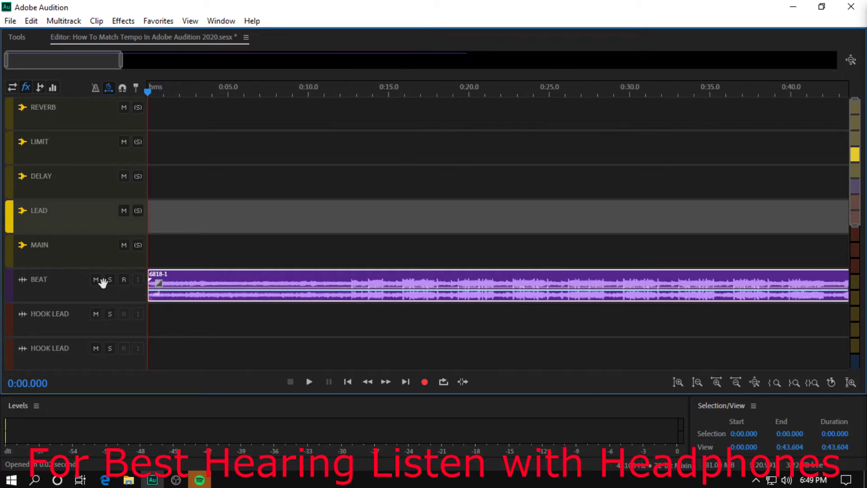
key("alt+equal")
key("alt+equal")
key("alt+equal")
key("equal")
key("equal")
key("equal")
key("equal")
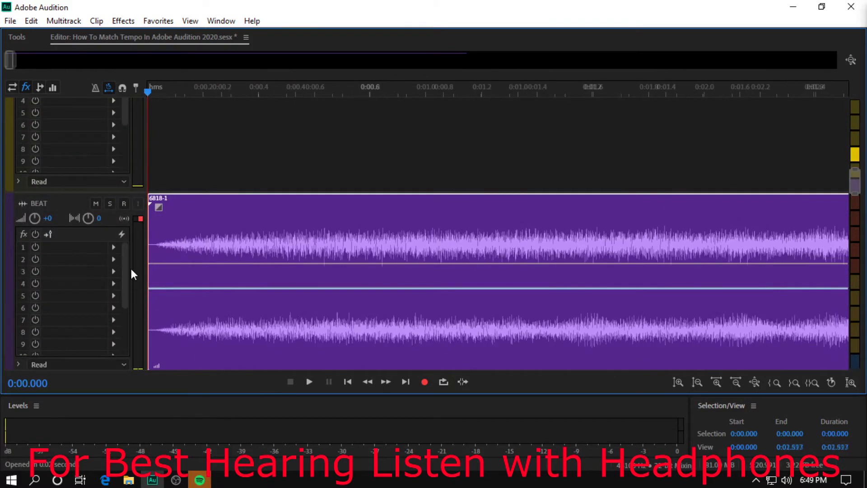
key("equal")
key("equal")
key("equal")
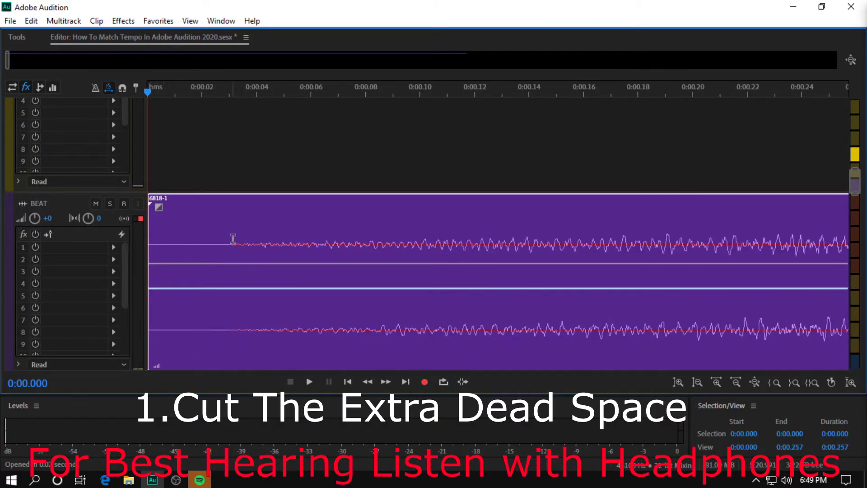
Split off and delete the silent lead-in, then slide the clip to start at 0:00.
left_click(226, 240)
key("ctrl+k")
left_click(195, 235)
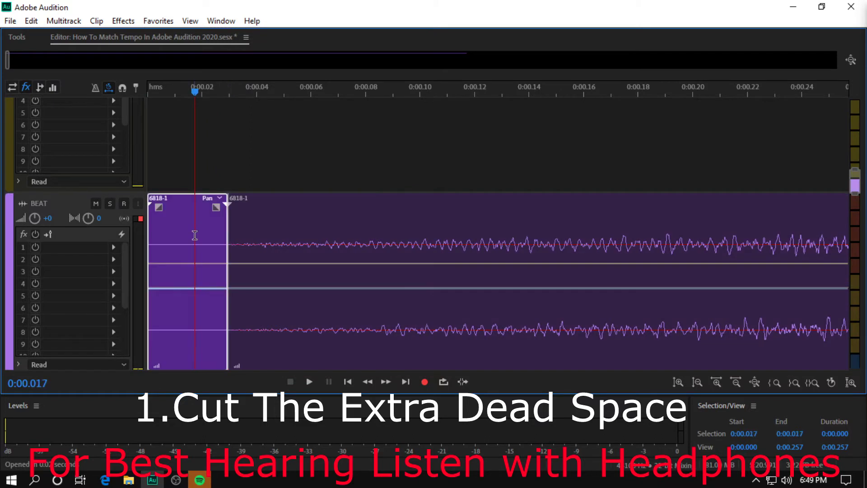
key("Delete")
left_click(301, 239)
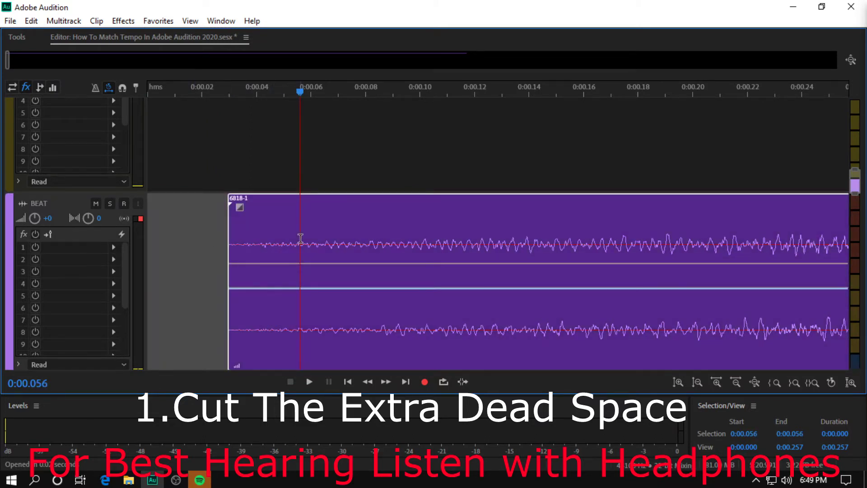
left_click_drag(300, 238, 155, 252)
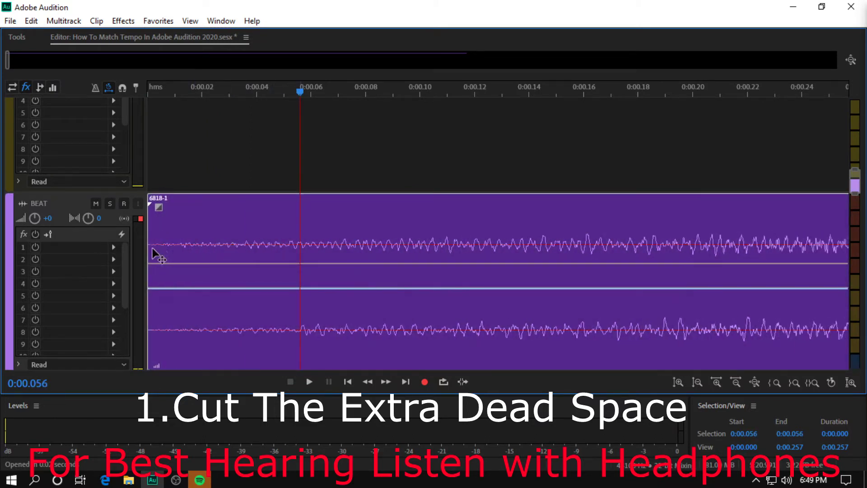
left_click(148, 166)
key("minus")
key("minus")
key("minus")
key("minus")
key("minus")
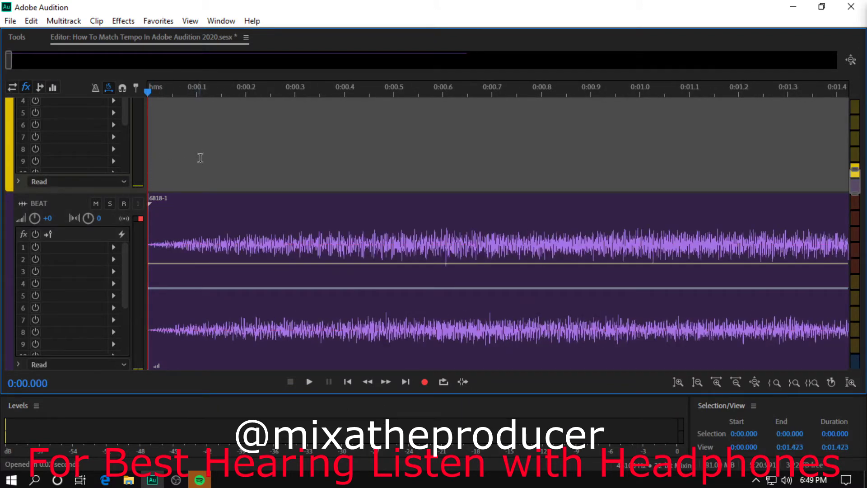
scroll(207, 182, "up", 3)
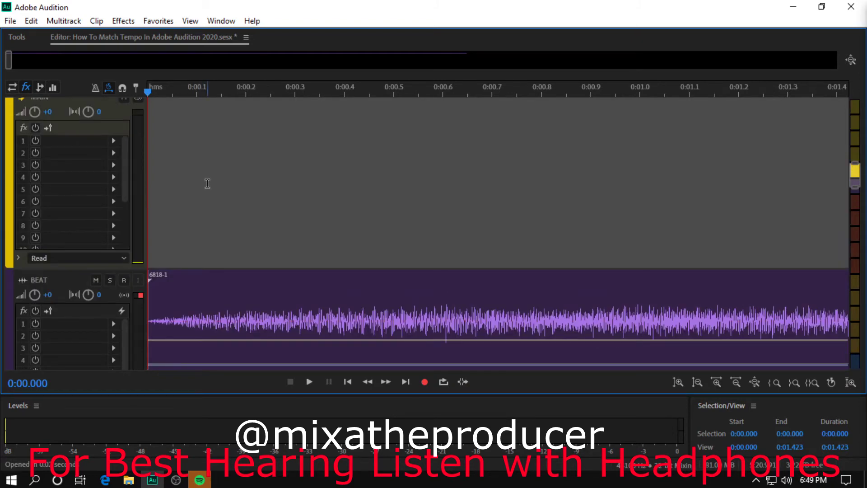
Expand the track rows and turn the metronome on, adding the 130-tempo Metronome track.
key("alt+minus")
key("alt+minus")
key("alt+minus")
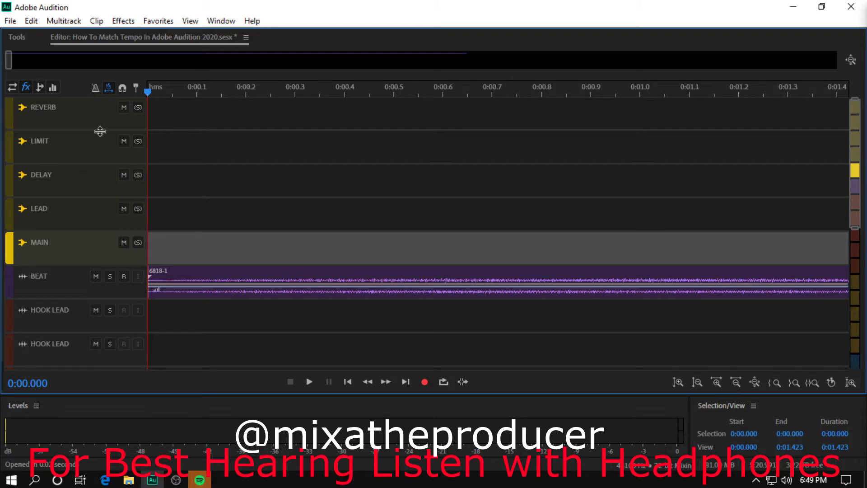
key("alt+equal")
scroll(87, 129, "up", 1)
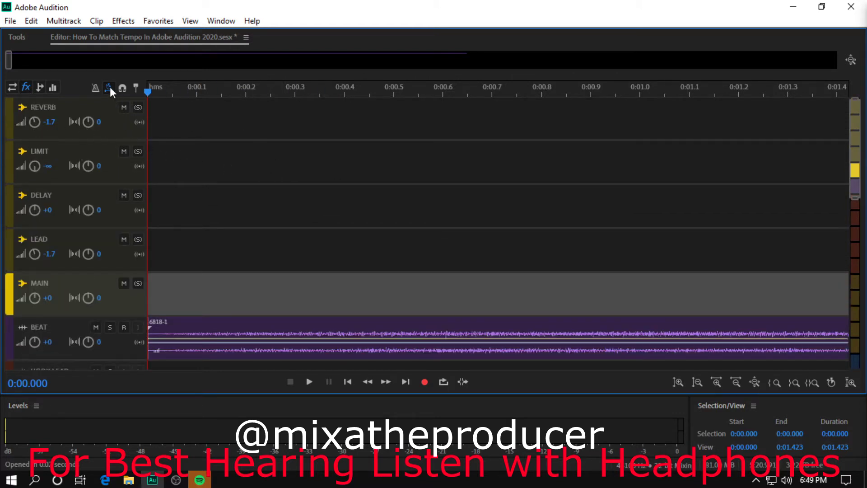
left_click(96, 86)
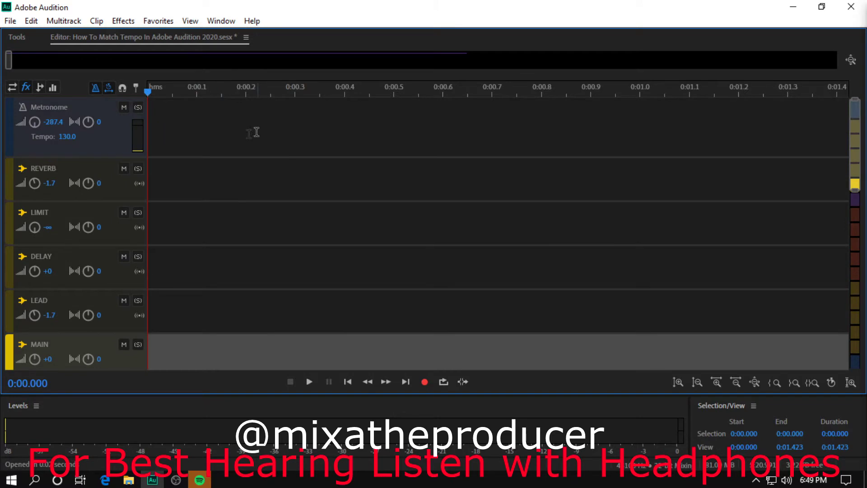
left_click(39, 133)
scroll(81, 131, "down", 3)
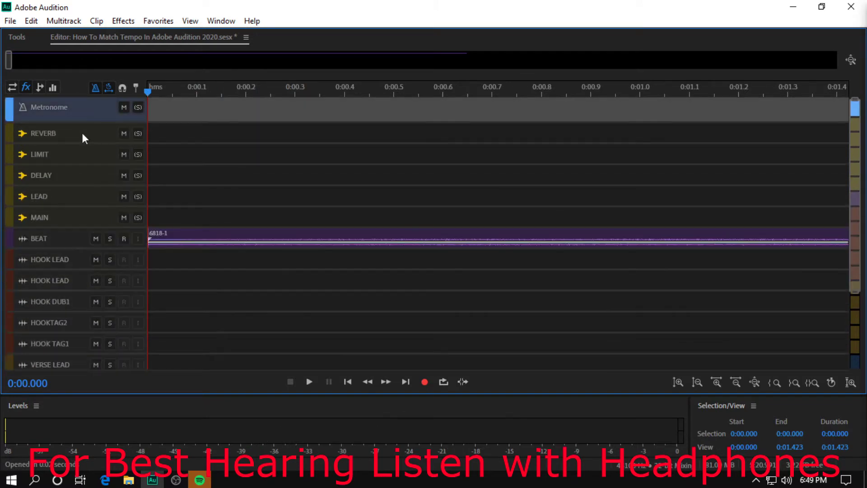
Play the session against the beat, zooming the timeline out twice, then stop.
key("space")
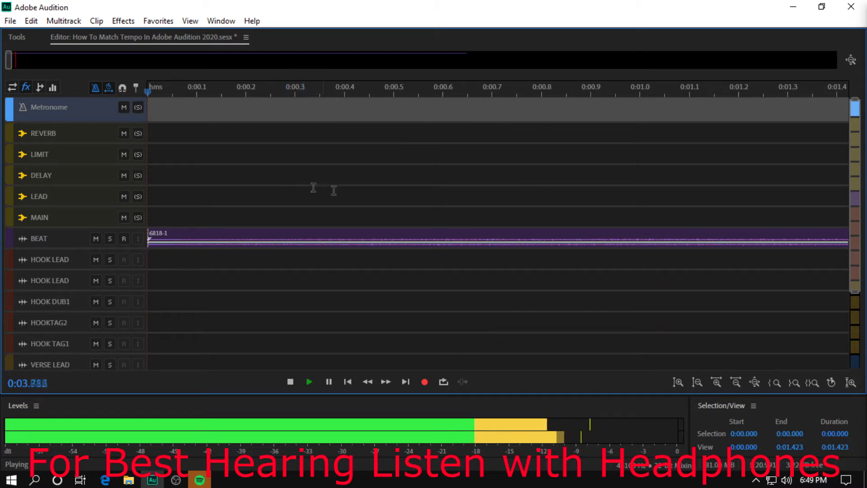
left_click(735, 382)
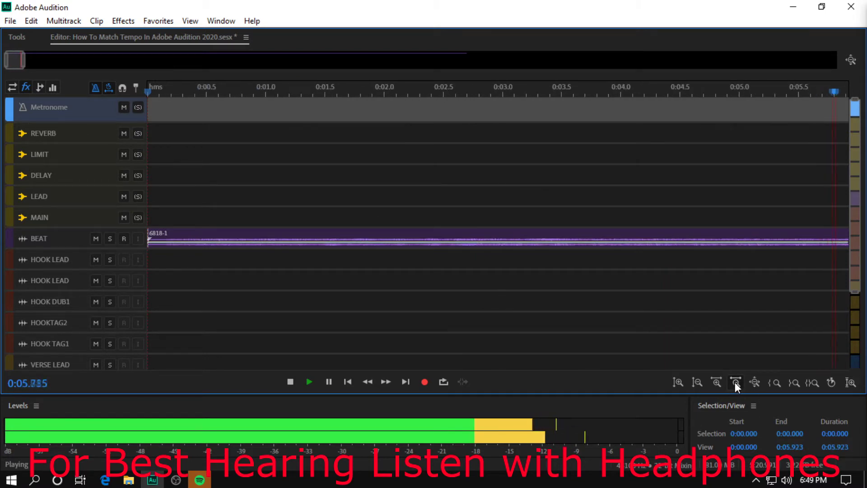
left_click(736, 382)
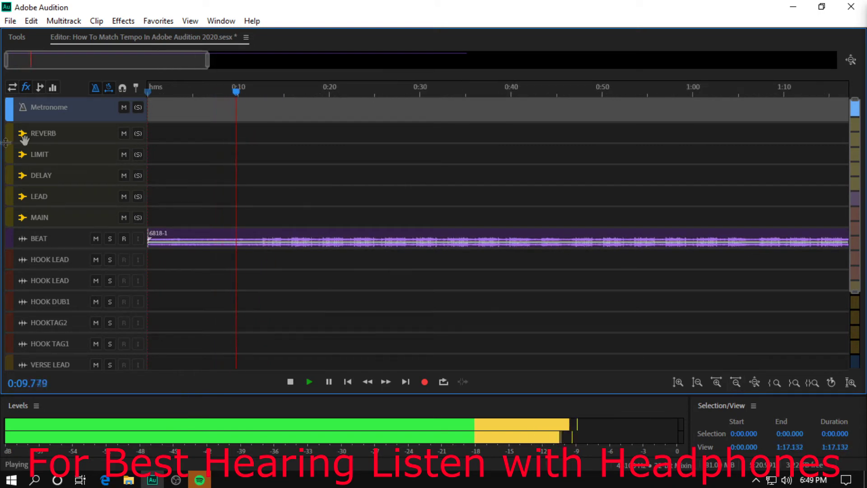
key("space")
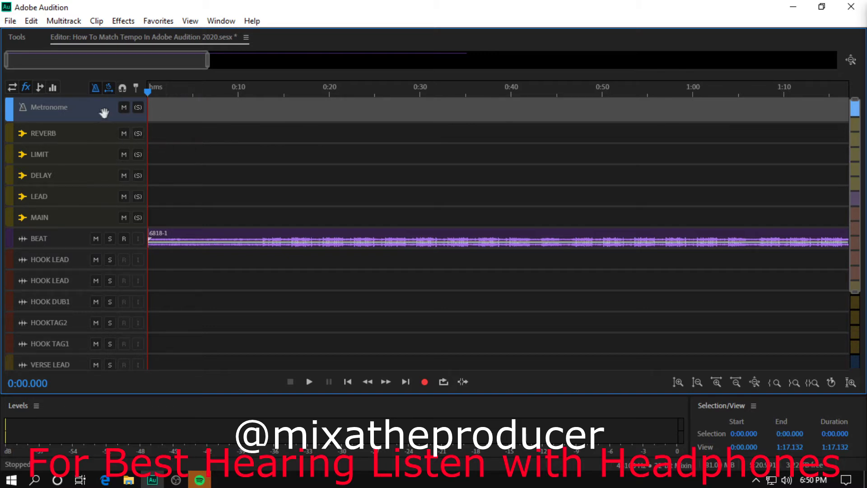
scroll(104, 113, "up", 4)
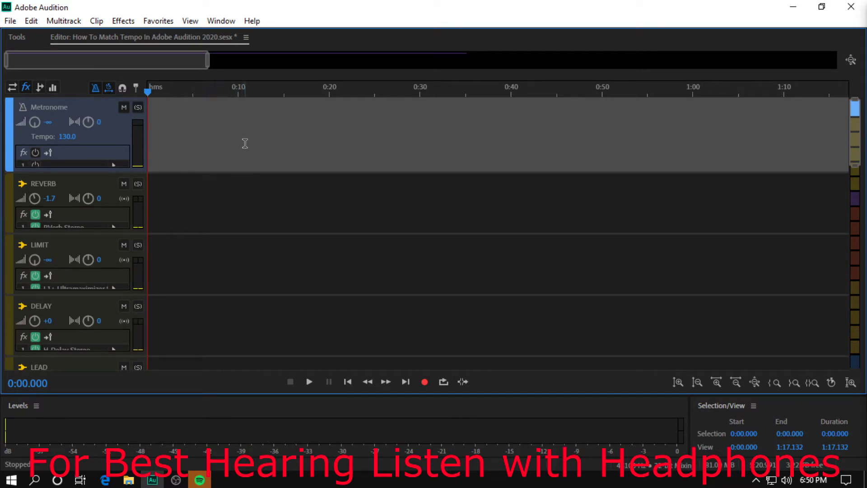
Play the beat, then change the metronome tempo to 80 and audition it.
key("space")
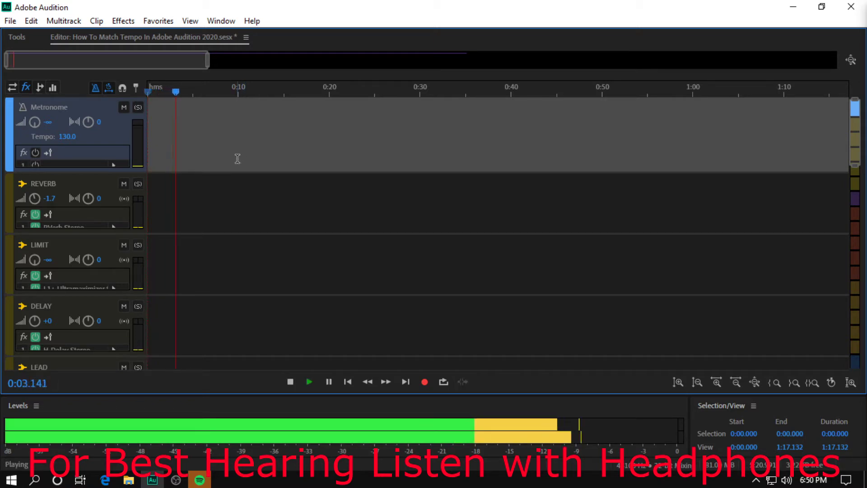
left_click(66, 137)
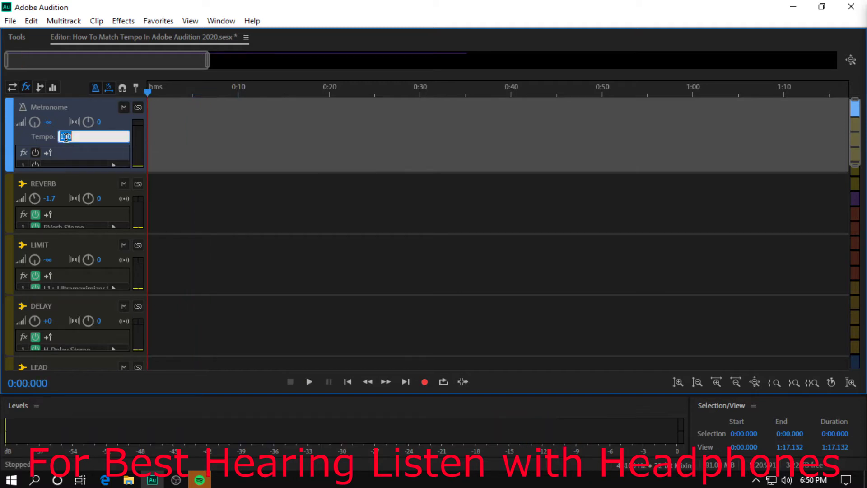
type("80")
key("Return")
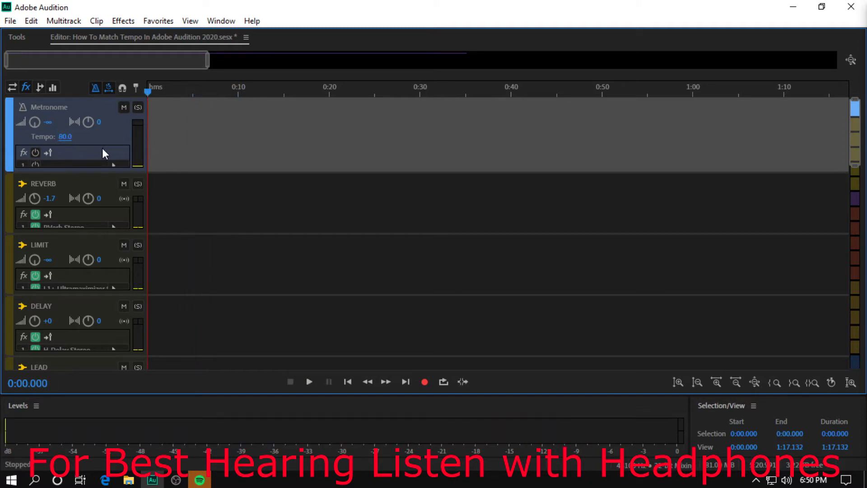
key("space")
key("space")
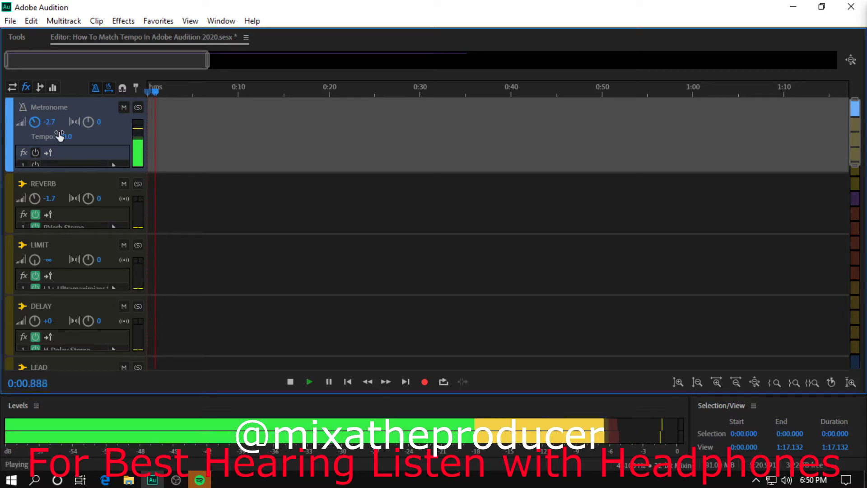
Change the metronome tempo to 65 and stop playback.
left_click(65, 137)
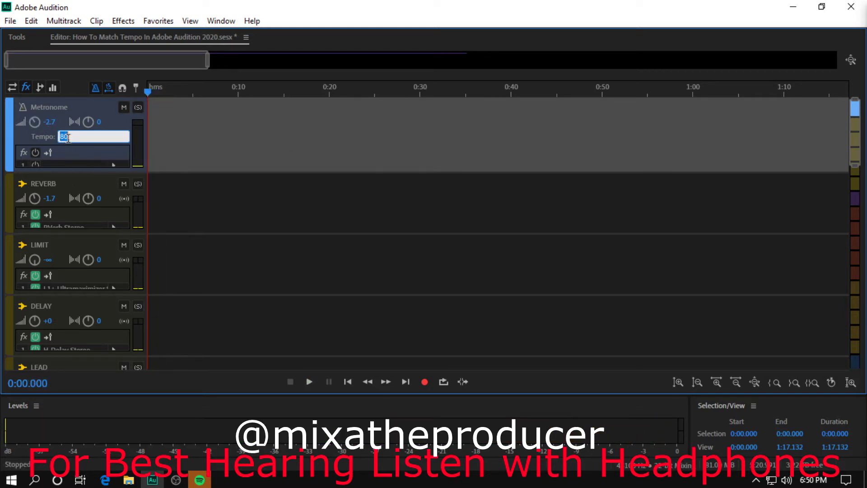
type("65")
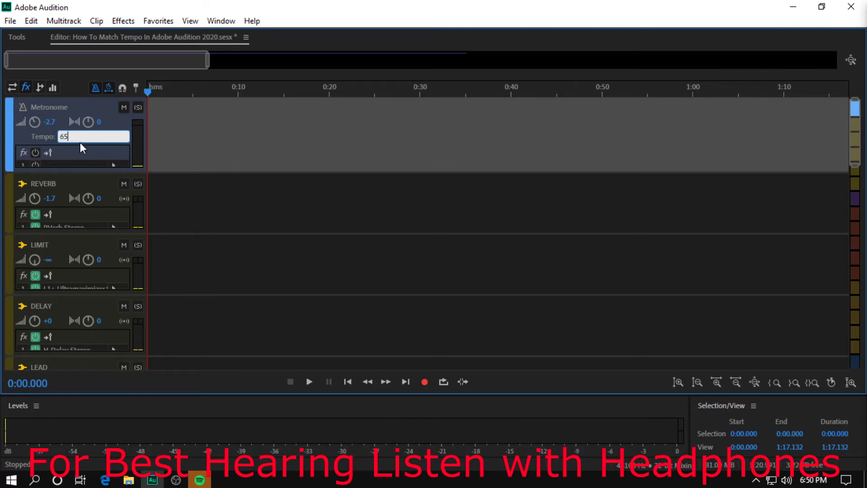
key("Return")
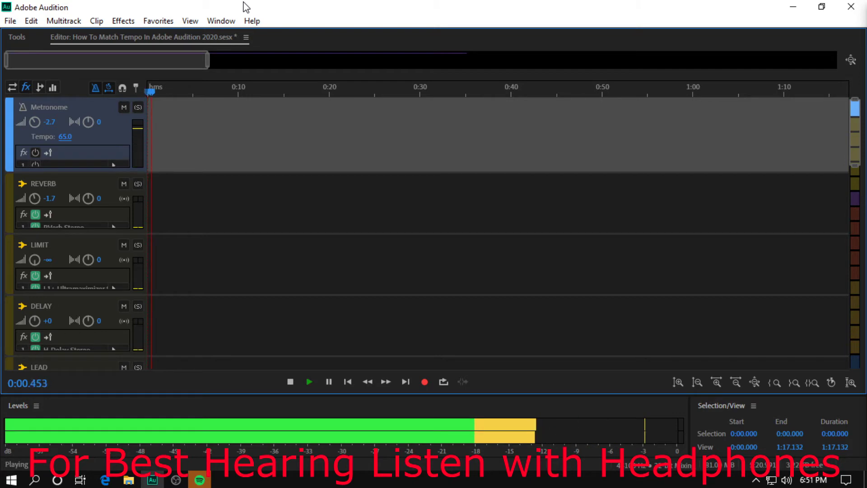
key("space")
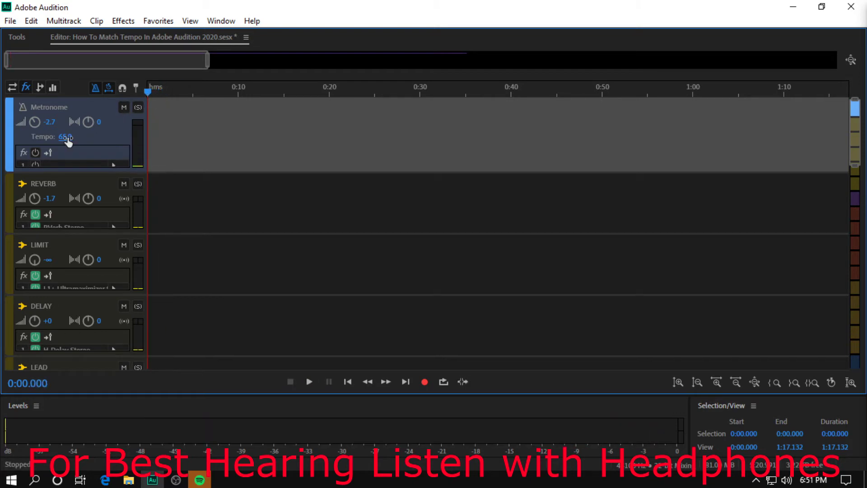
Set the metronome tempo to 70 and play it against the beat.
left_click(63, 136)
type("70")
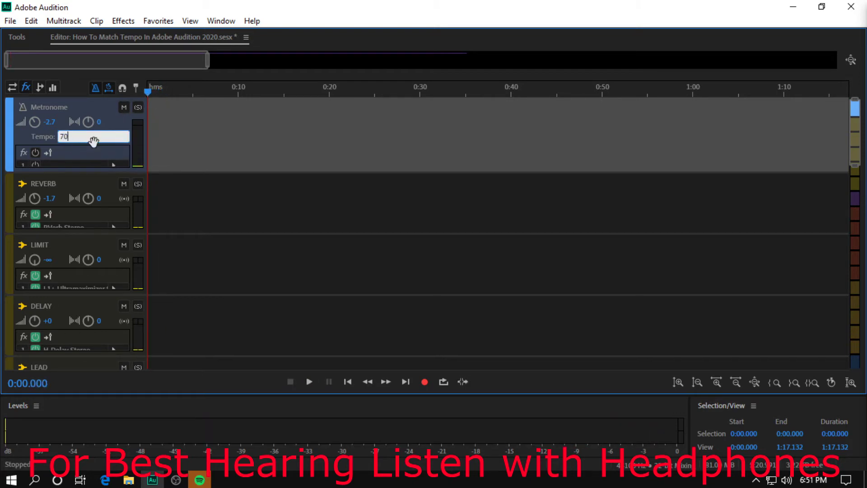
key("Return")
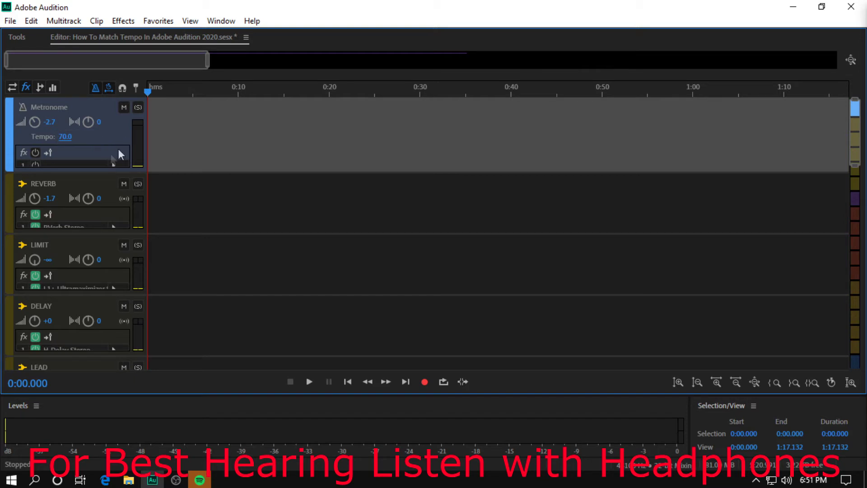
key("space")
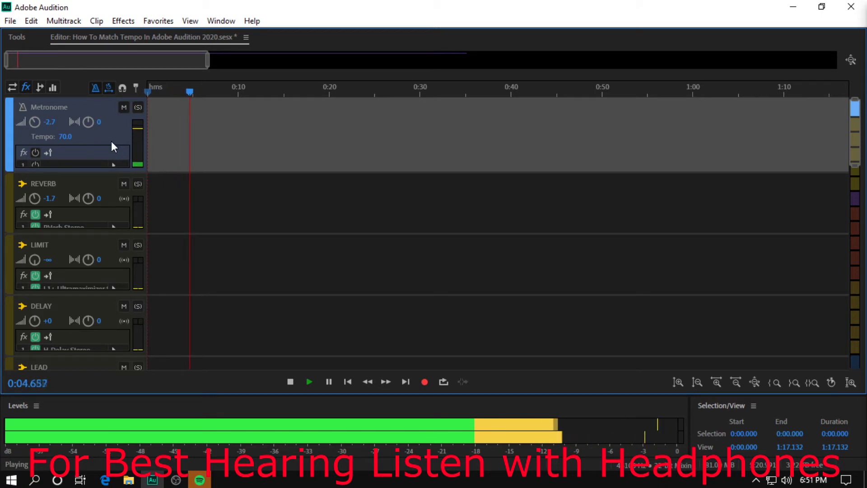
key("space")
Settle on a metronome tempo of 69 and play it back to check.
left_click(63, 137)
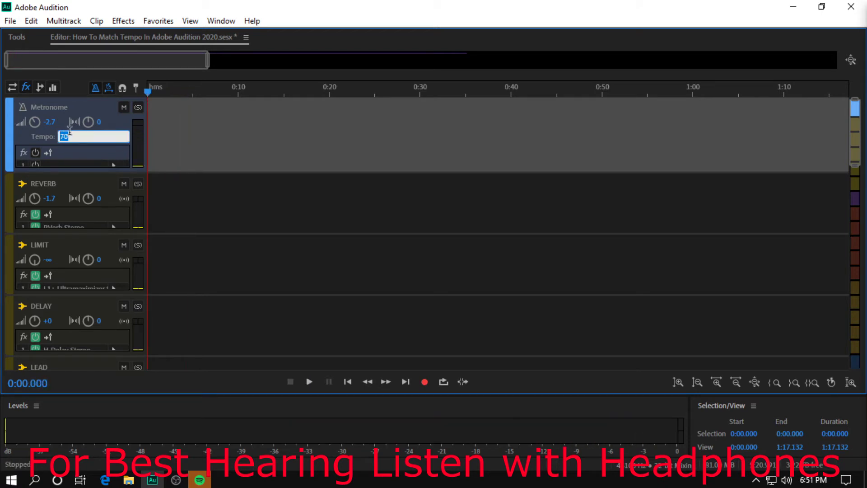
type("69")
key("Return")
key("space")
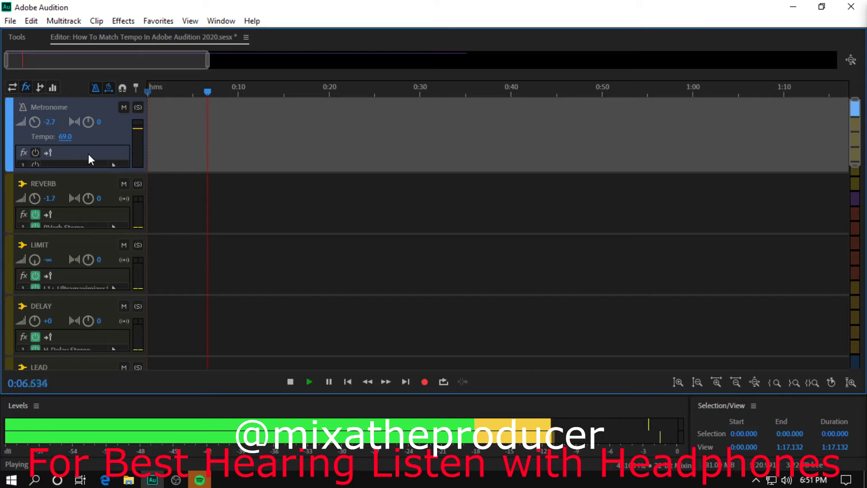
scroll(88, 153, "down", 2)
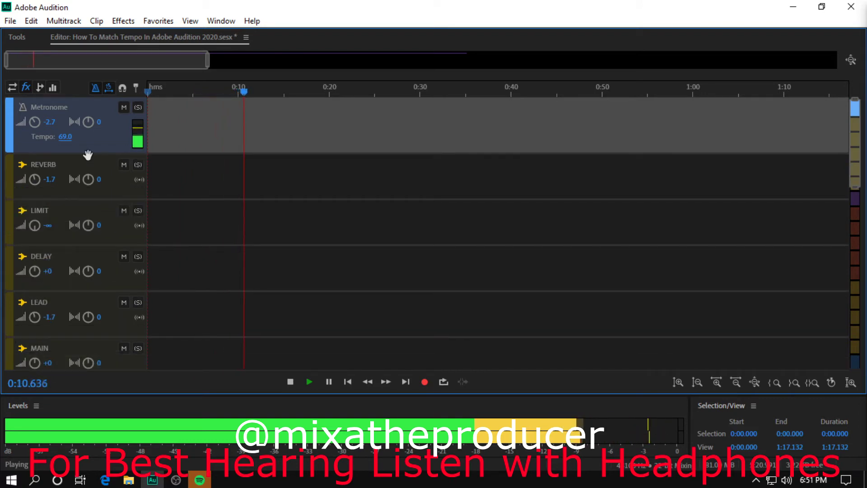
key("space")
left_click(66, 138)
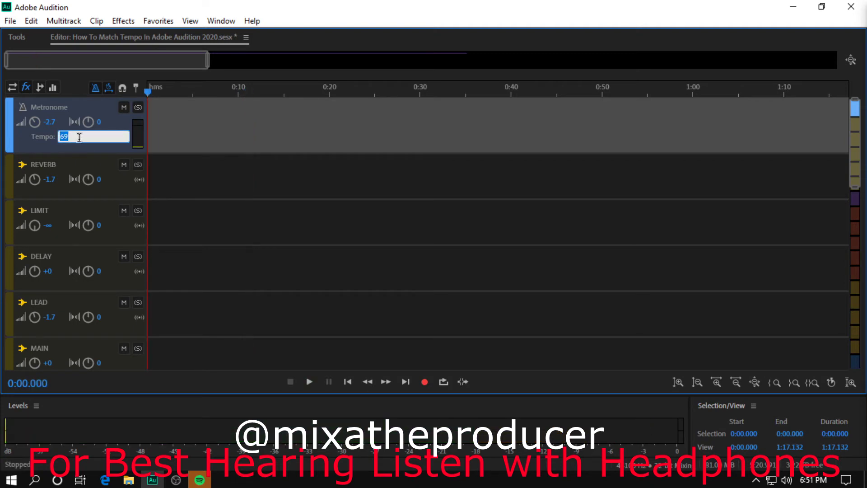
type("69.5")
key("Return")
key("space")
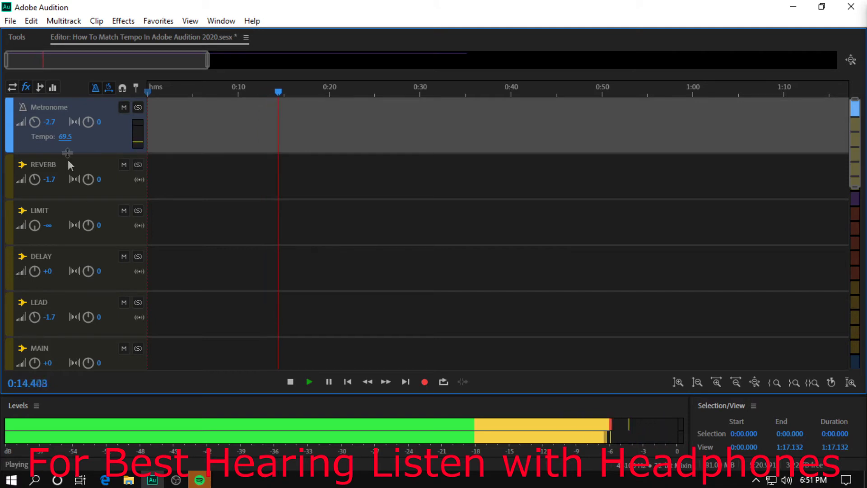
key("space")
left_click(65, 136)
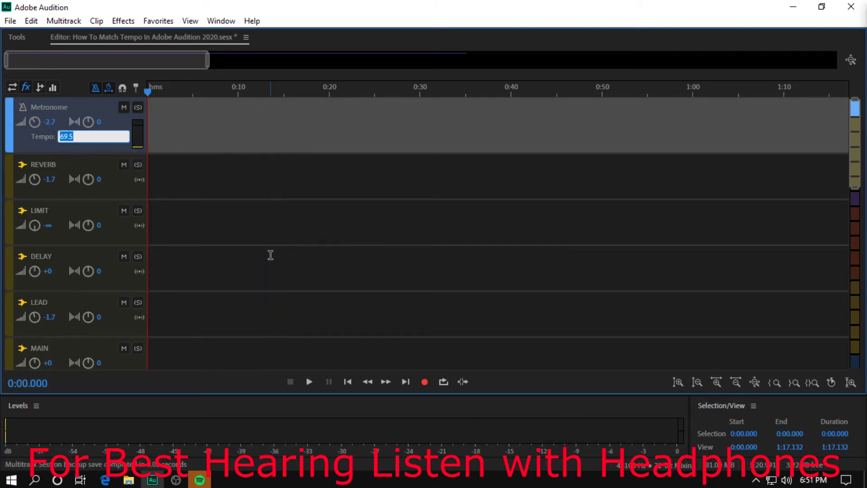
type("69.8")
key("Return")
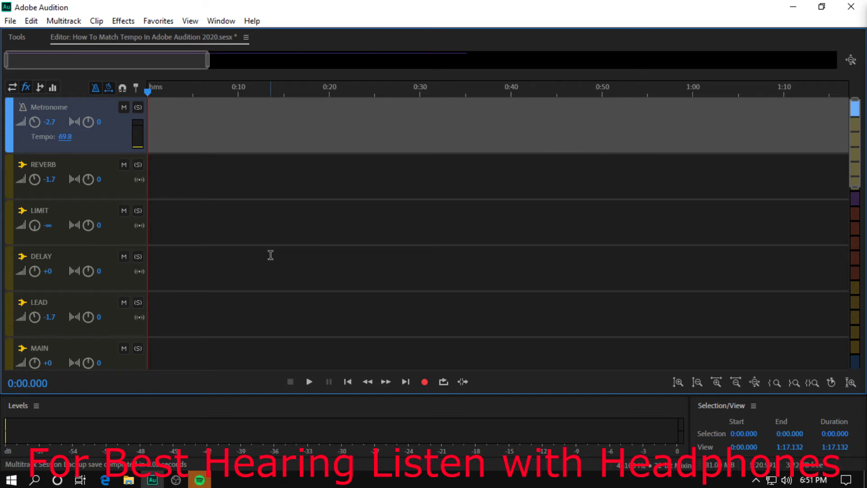
key("space")
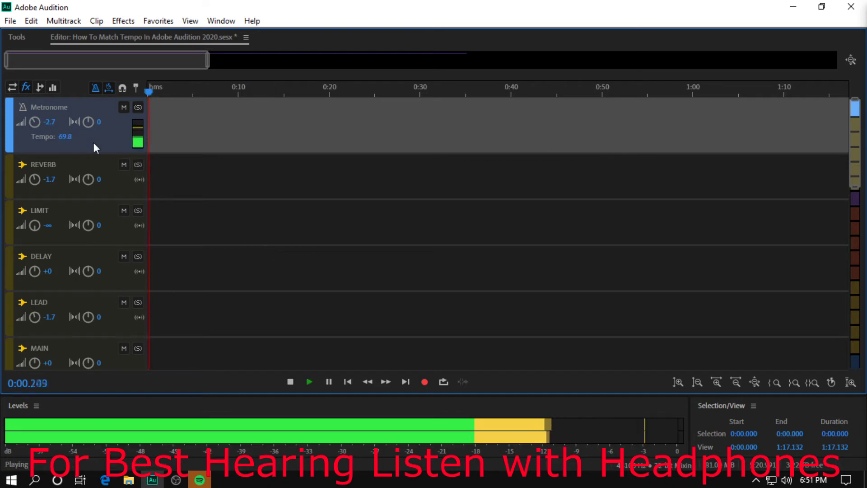
key("space")
key("space")
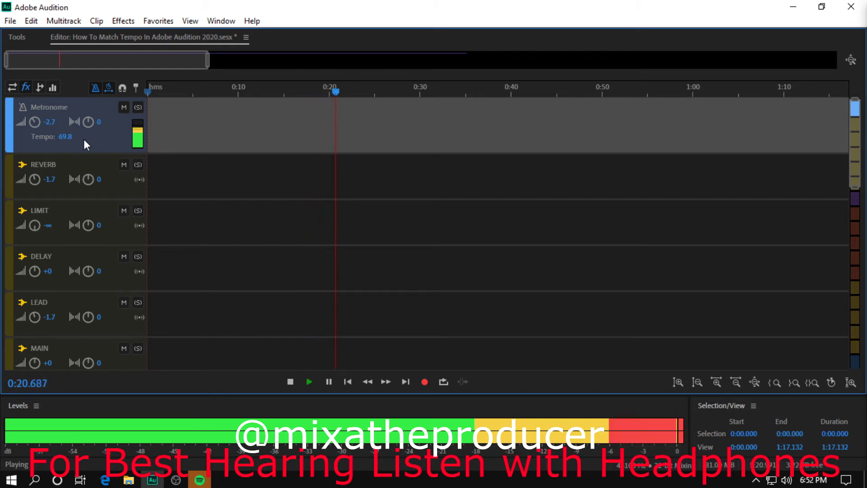
key("space")
left_click(63, 136)
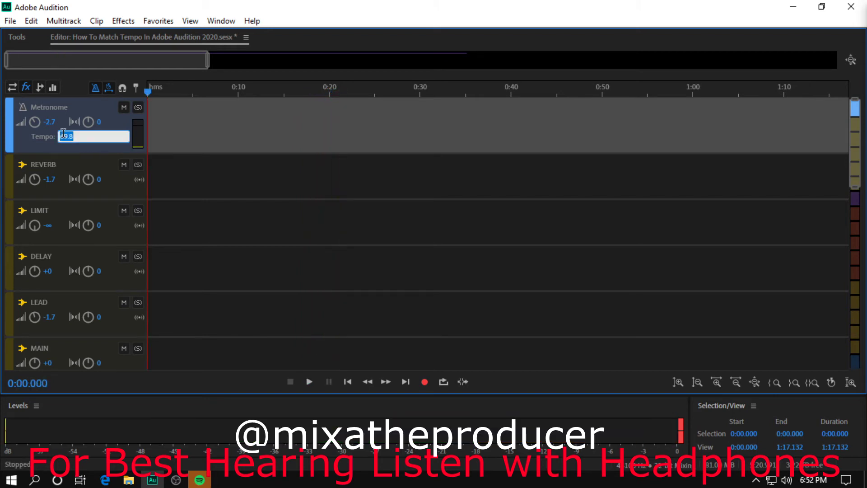
key("Return")
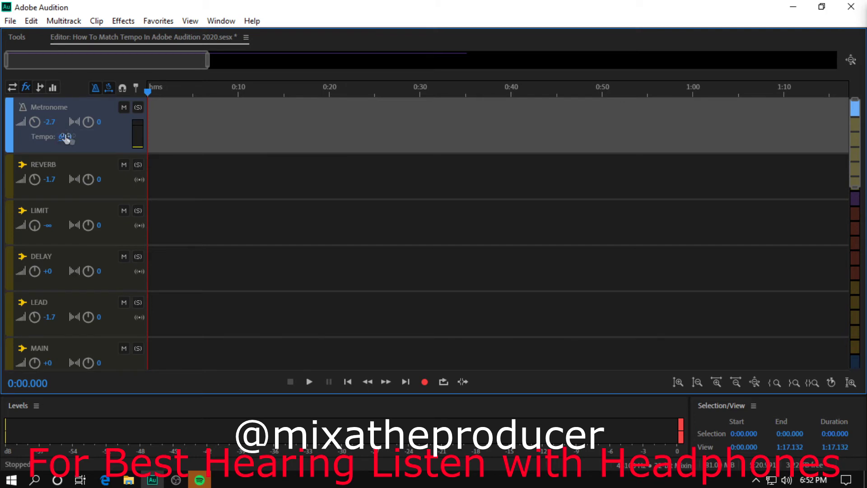
left_click(195, 120)
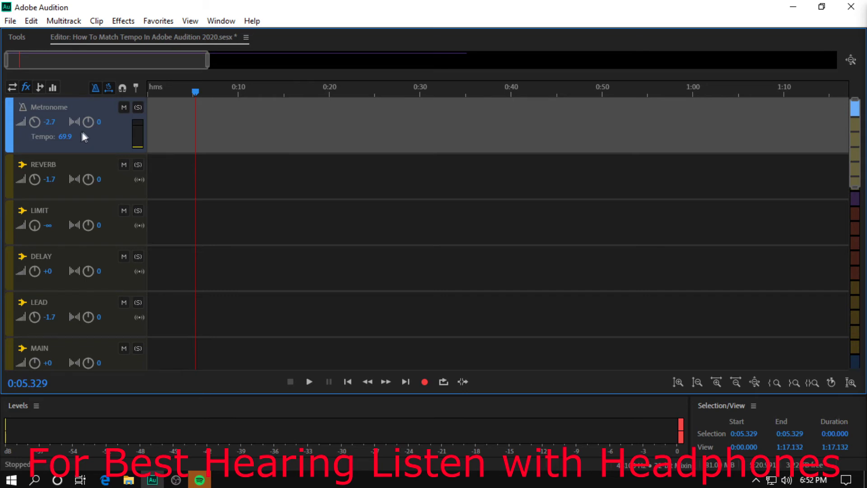
scroll(84, 136, "down", 2)
key("space")
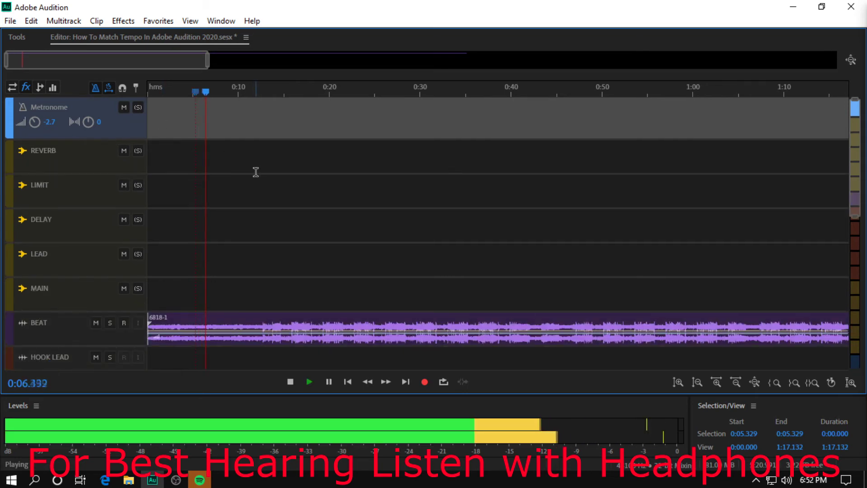
key("space")
left_click(443, 126)
key("space")
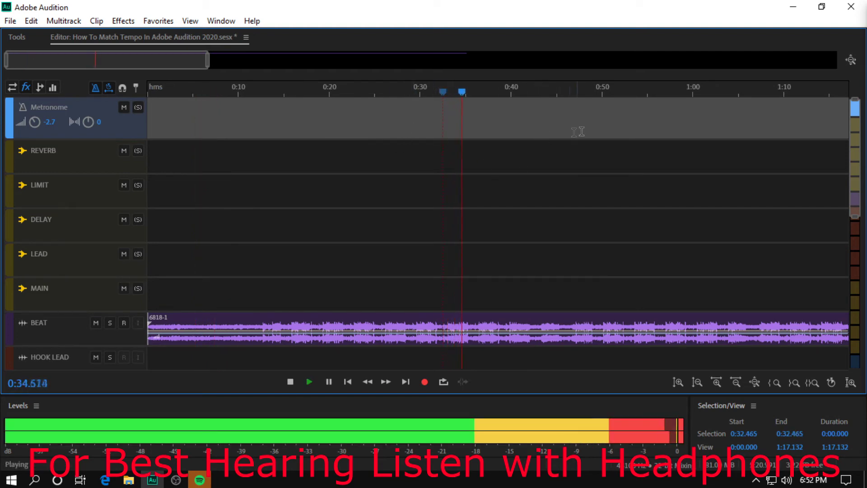
left_click(595, 136)
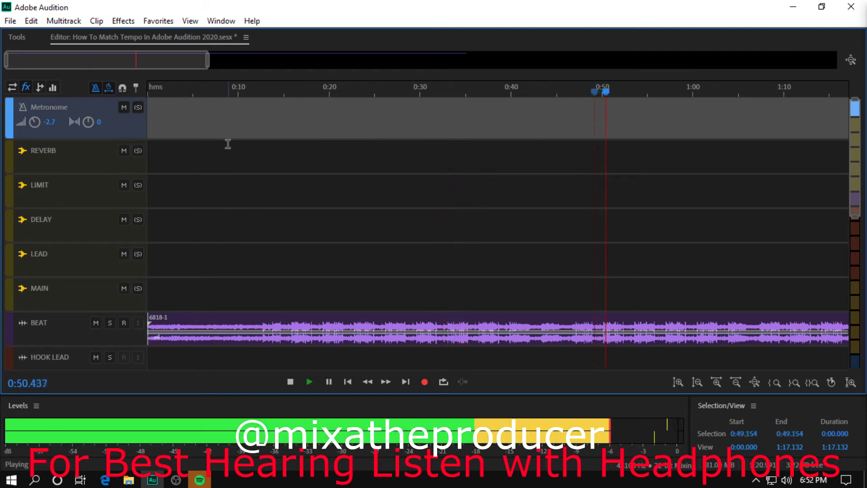
key("space")
scroll(89, 122, "up", 2)
Set the metronome tempo to 70 and start playback.
scroll(88, 122, "up", 2)
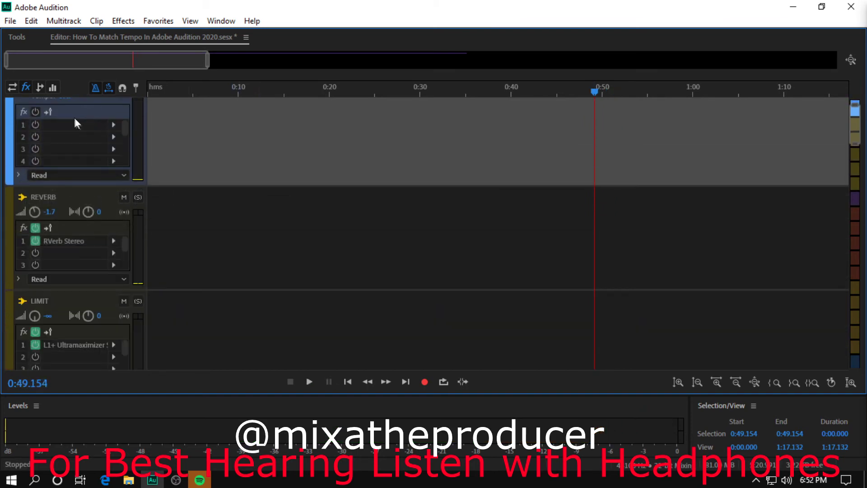
scroll(270, 202, "up", 1)
left_click(69, 141)
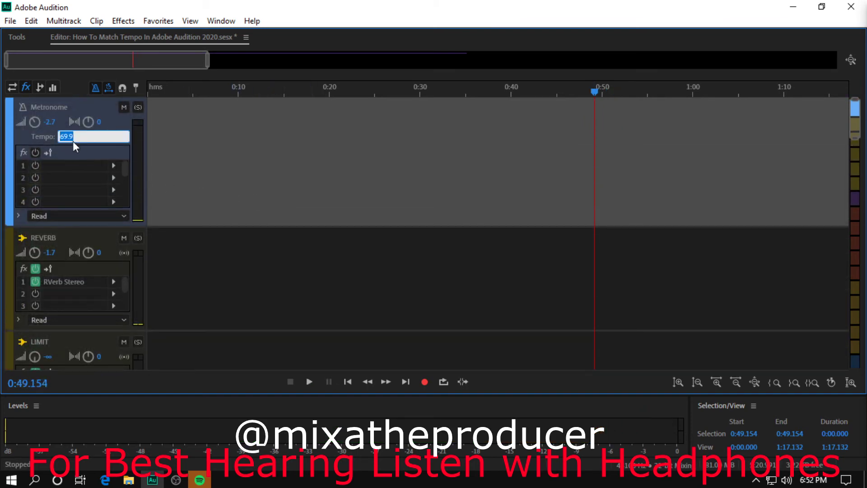
type("70")
key("Return")
key("space")
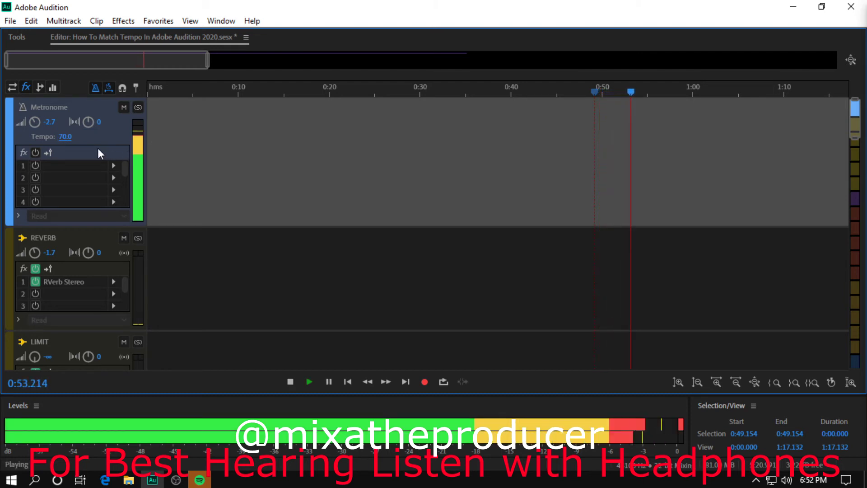
Zoom the timeline out and check the beat at about 1:24, 1:54 and 2:16, then stop.
scroll(98, 150, "down", 3)
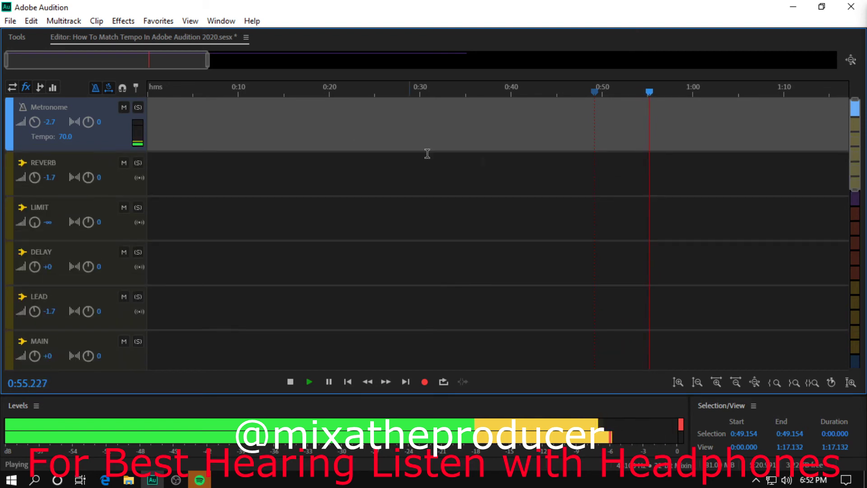
scroll(714, 190, "down", 2)
left_click(735, 383)
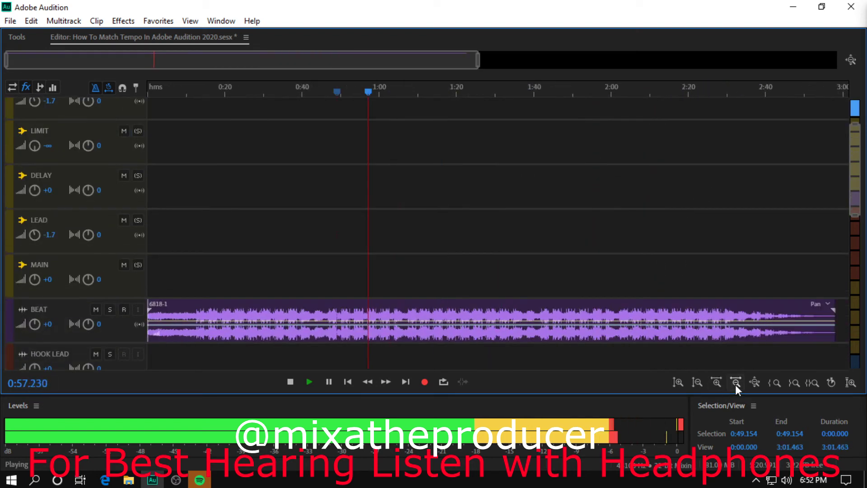
left_click(736, 382)
left_click(331, 258)
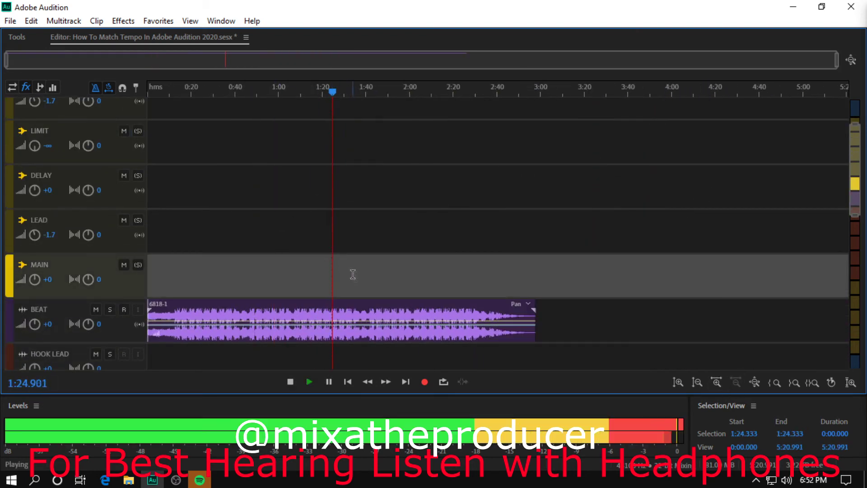
left_click(398, 285)
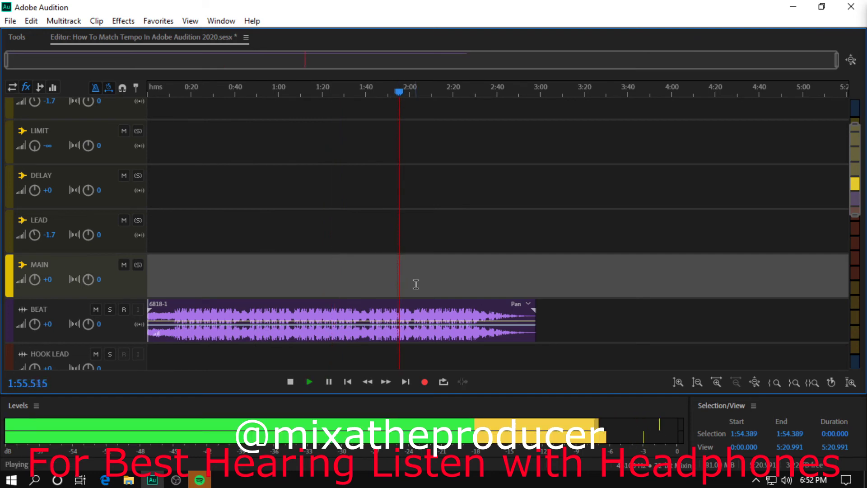
left_click(446, 281)
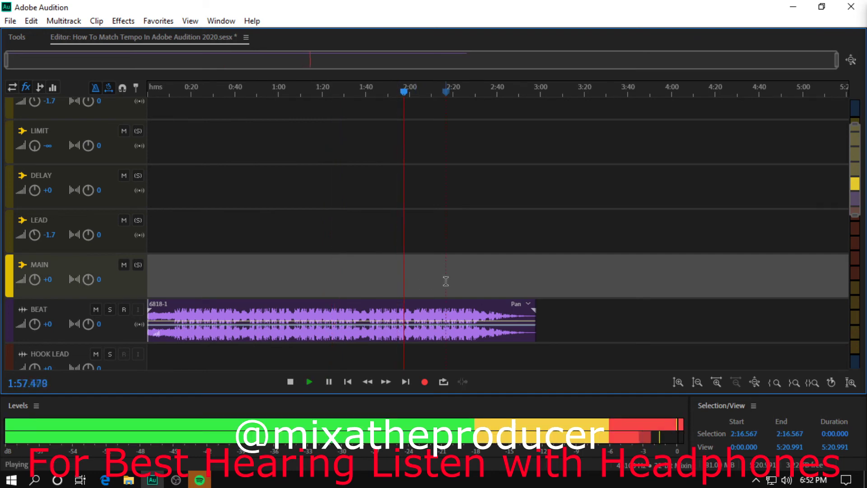
key("space")
Select the Metronome track and resume playback from about 0:52.
scroll(428, 280, "up", 3)
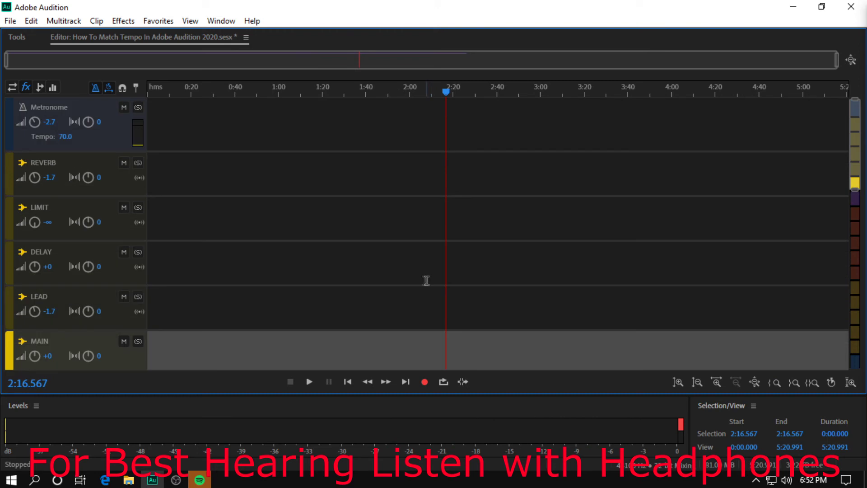
left_click(117, 145)
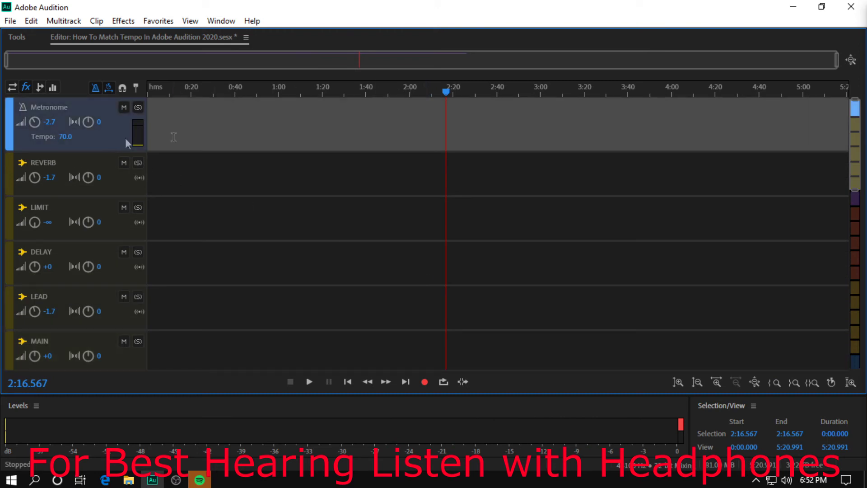
scroll(125, 137, "down", 5)
left_click(263, 121)
key("space")
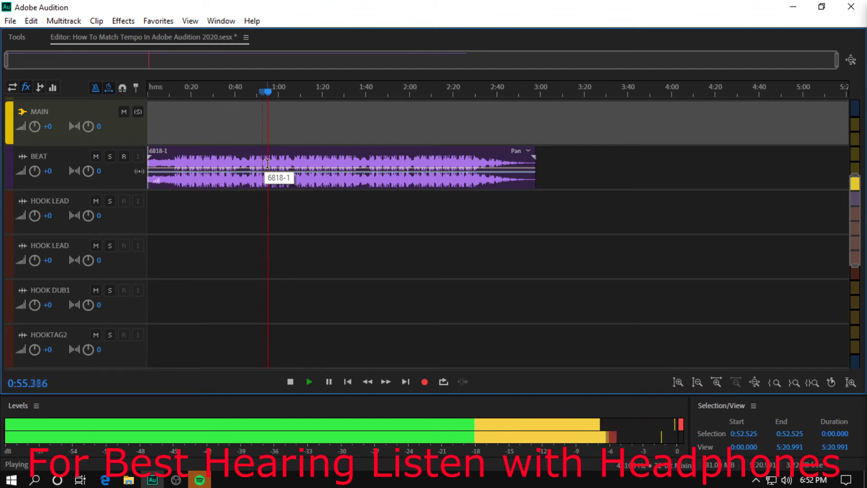
Stop playback, expand the track headers, and open the DELAY track's H-Delay Stereo effect.
key("space")
scroll(93, 138, "up", 5)
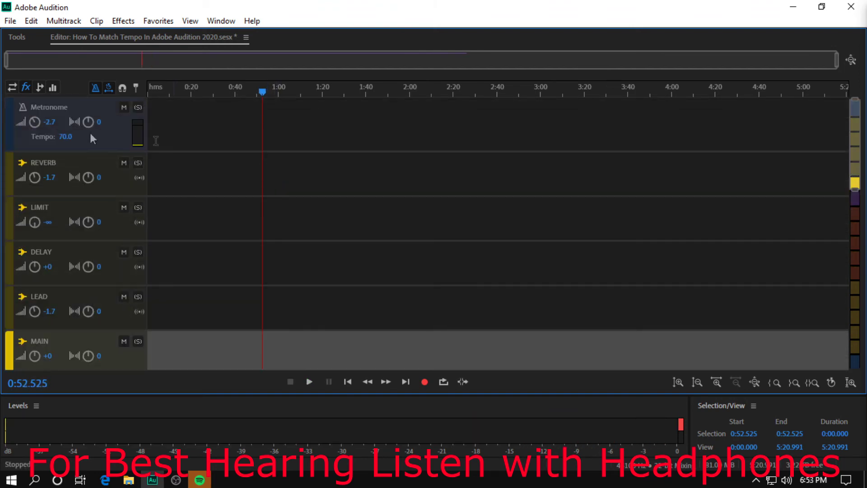
scroll(118, 133, "up", 3)
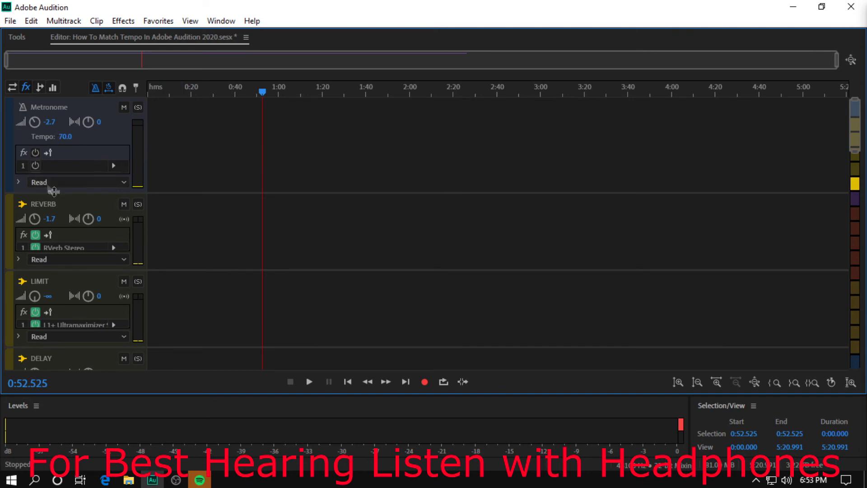
scroll(76, 246, "up", 2)
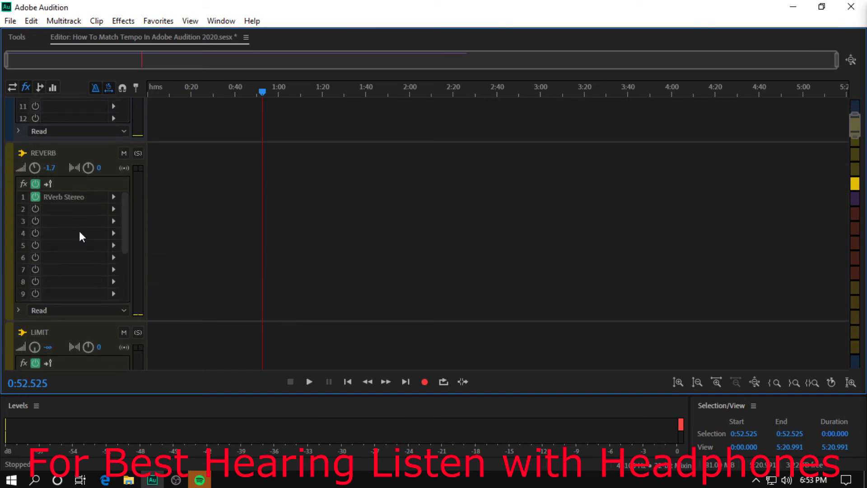
left_click(87, 200)
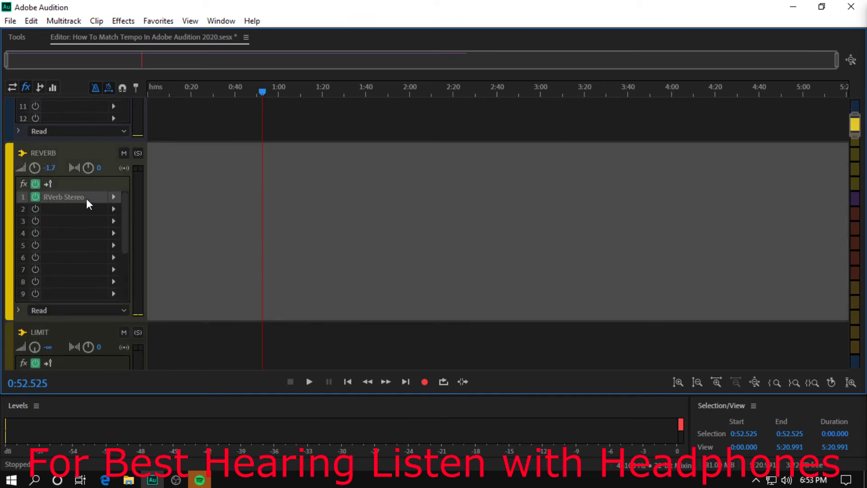
scroll(42, 188, "down", 2)
scroll(64, 230, "down", 1)
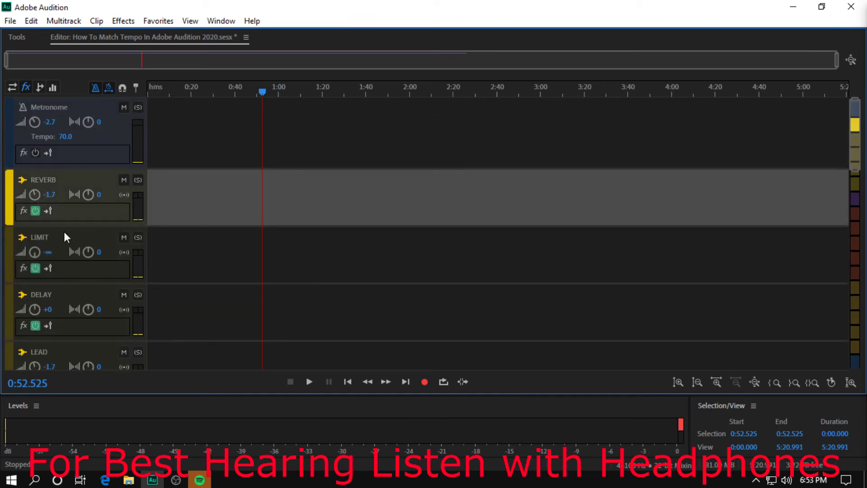
scroll(63, 308, "up", 1)
double_click(65, 310)
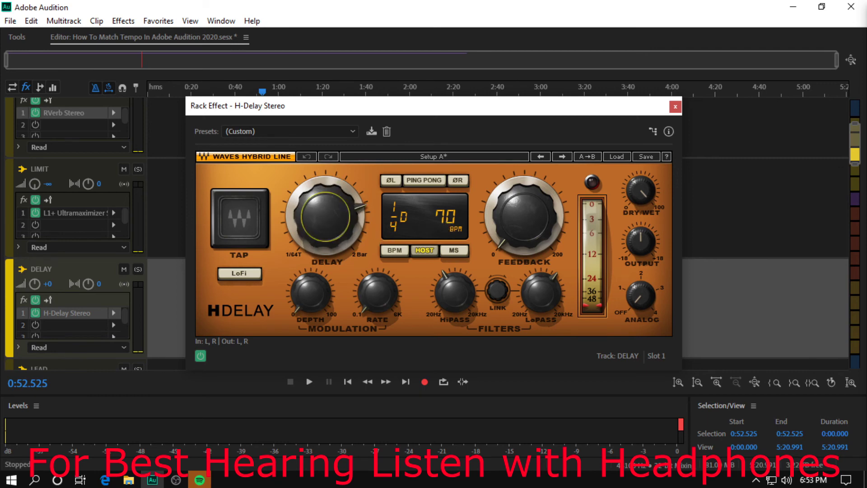
Lengthen the H-Delay time, then try milliseconds mode and tap in a delay.
left_click_drag(325, 217, 325, 199)
left_click(453, 250)
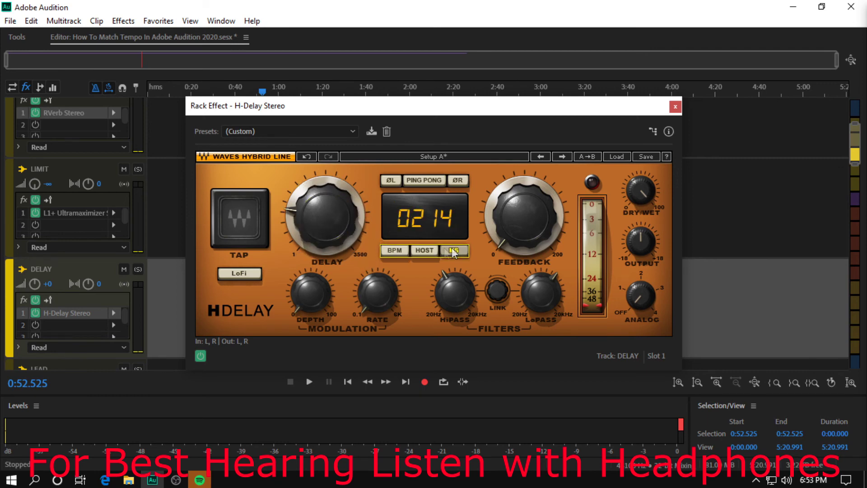
left_click(242, 216)
left_click(242, 216)
left_click(242, 216)
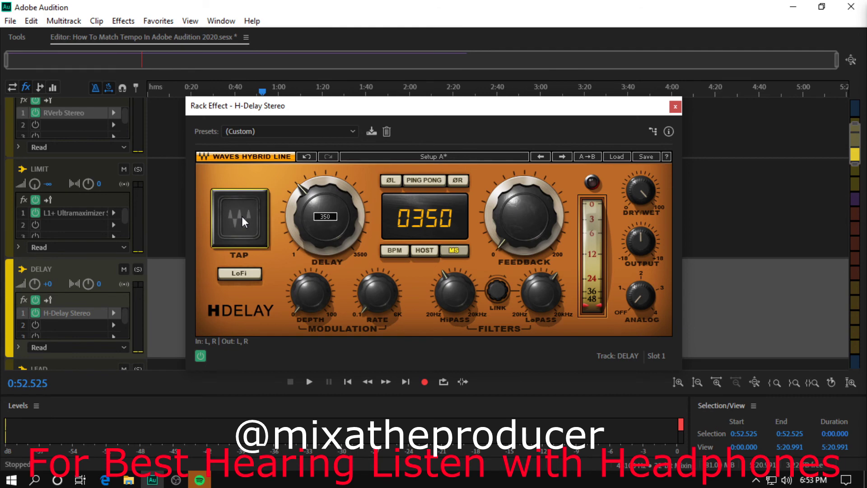
Return H-Delay to BPM sync with a 1/8 dotted delay and close its window.
left_click(403, 252)
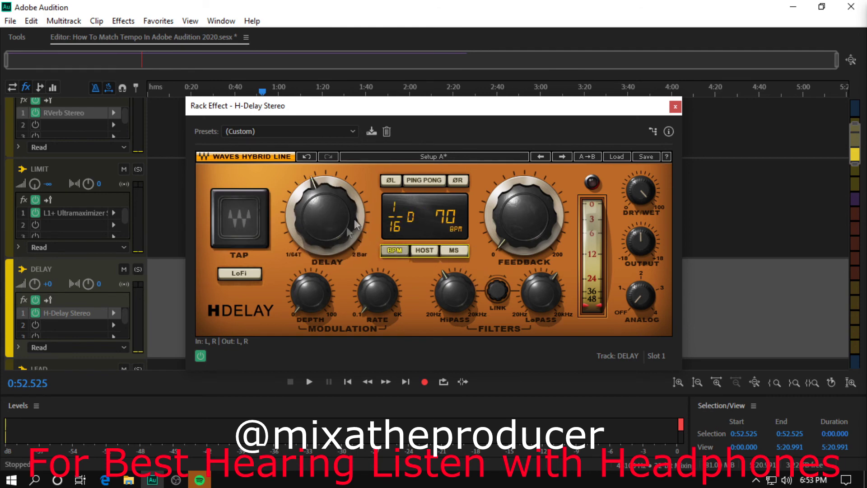
left_click_drag(357, 224, 353, 212)
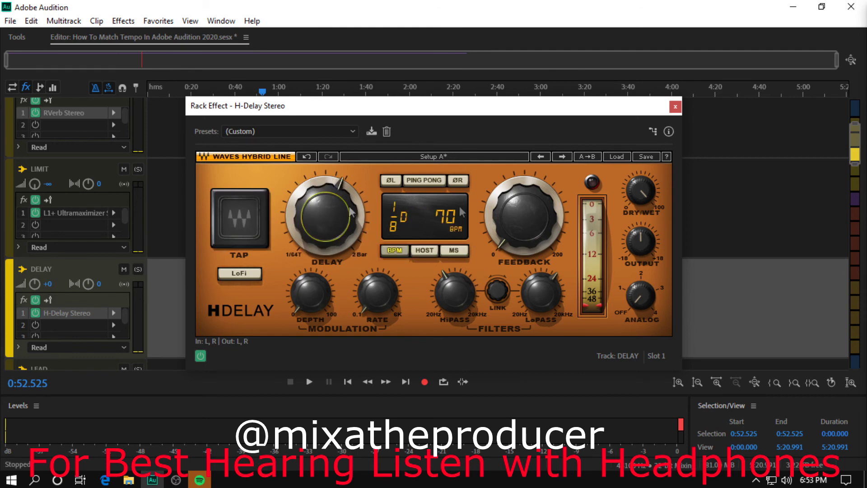
left_click(675, 107)
scroll(352, 240, "down", 3)
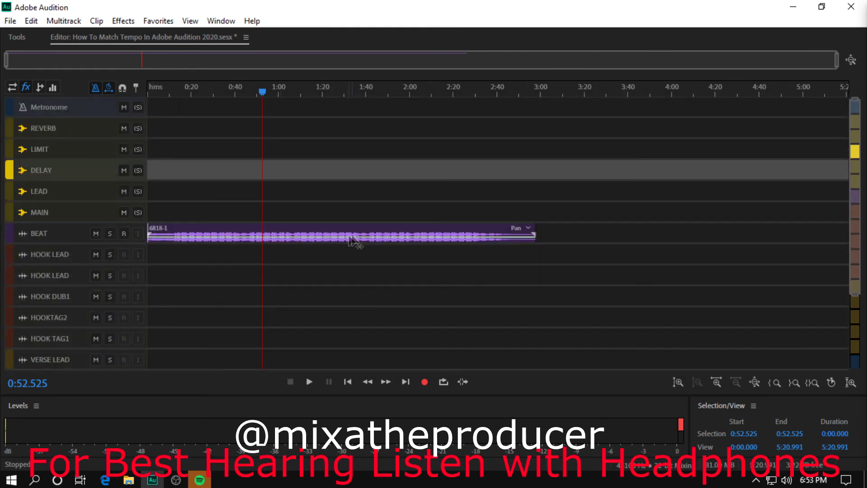
left_click(150, 251)
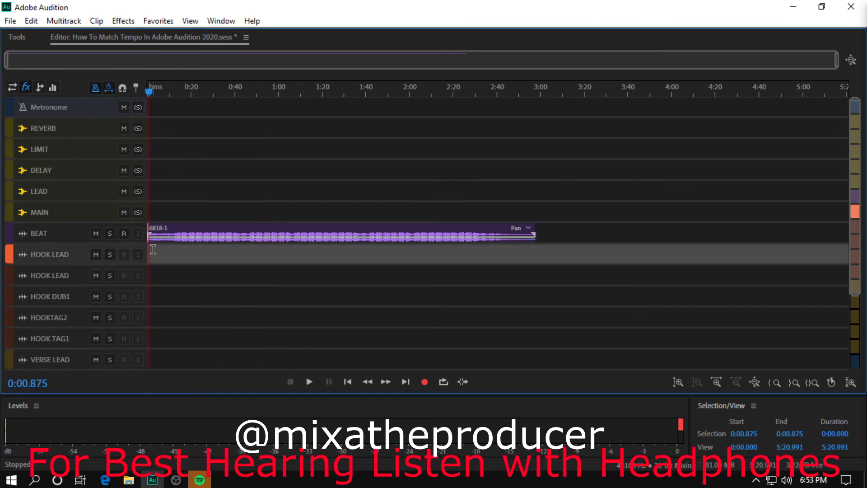